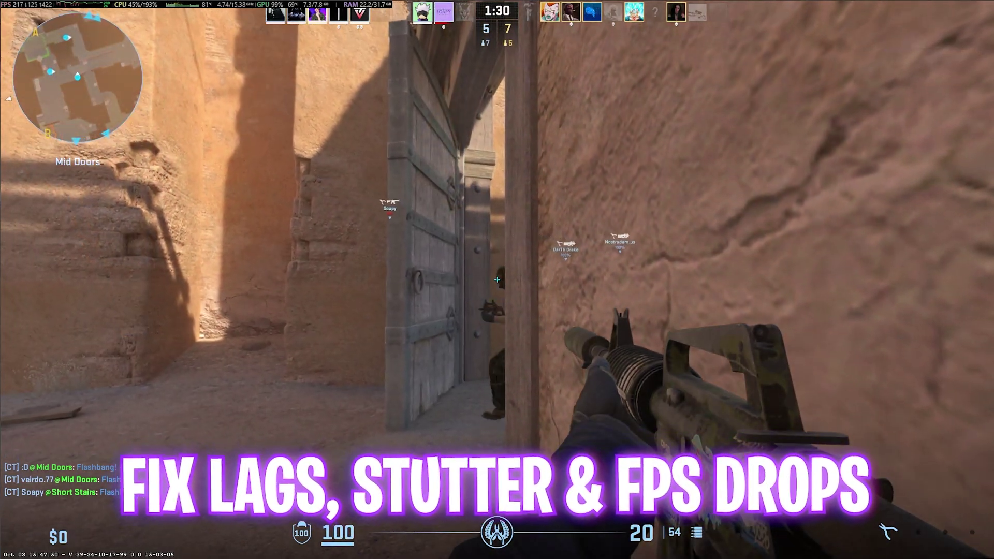
- Fire the M4A1-S at the enemies beyond Mid Doors until one is killed
left_click(497, 280)
left_click(497, 279)
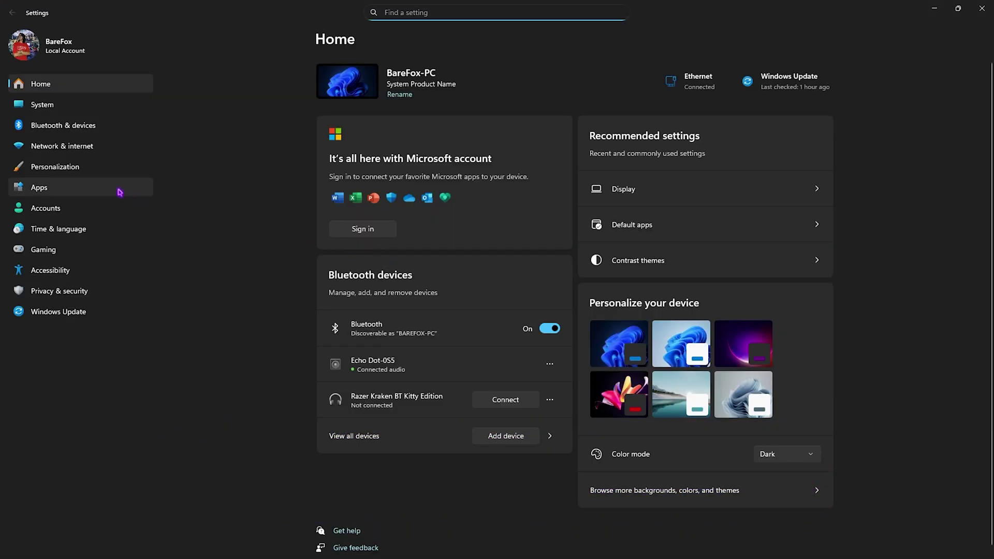
- Confirm transparency effects are off under Personalization > Colors, then go to Apps settings
left_click(78, 171)
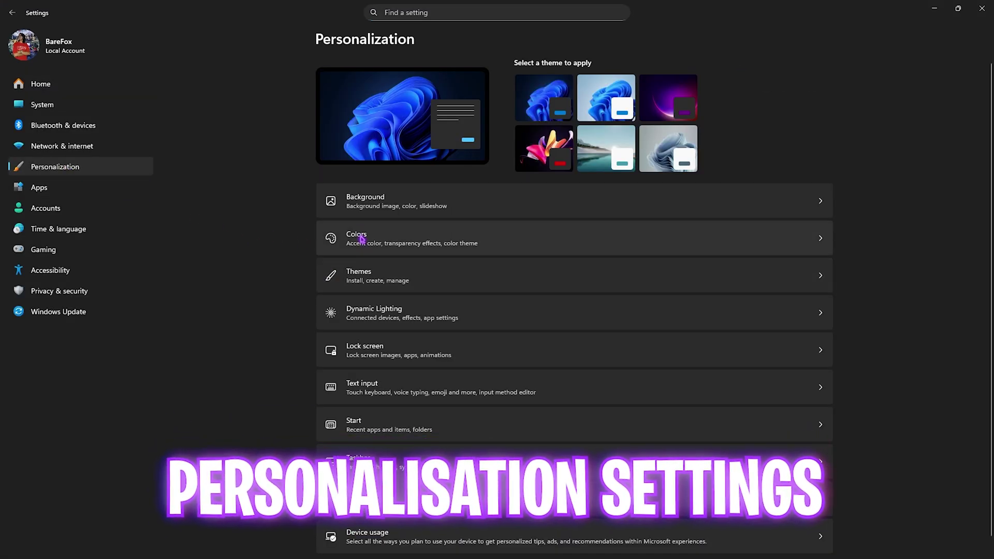
left_click(357, 242)
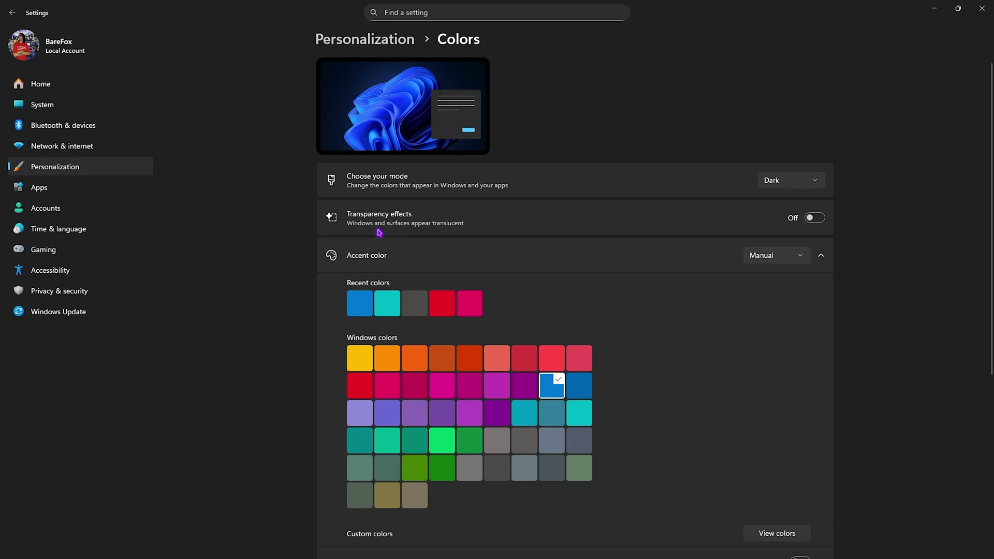
left_click(46, 187)
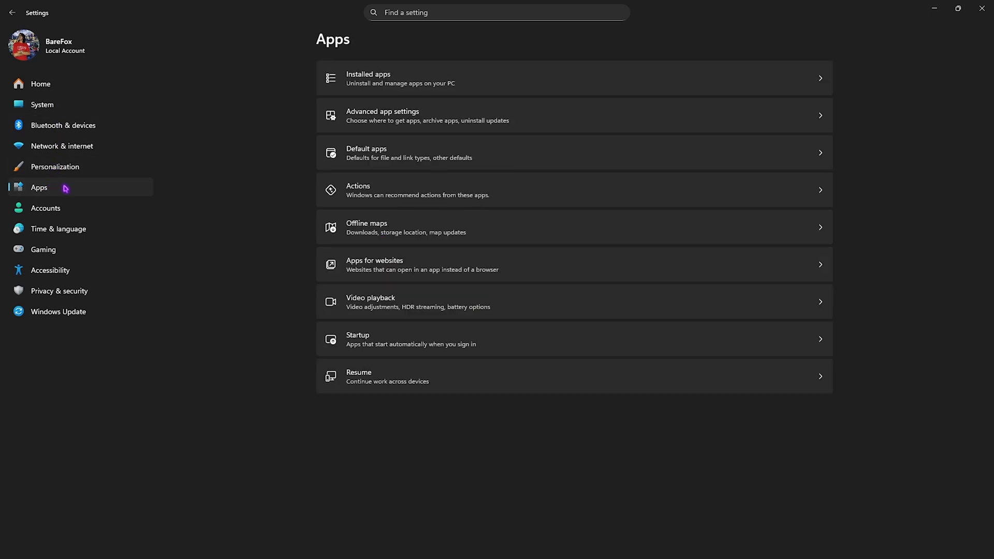
- Review Apps > Startup: only G HUB, Steam and Riot Client are on at sign-in
left_click(369, 338)
scroll(481, 330, "down", 7)
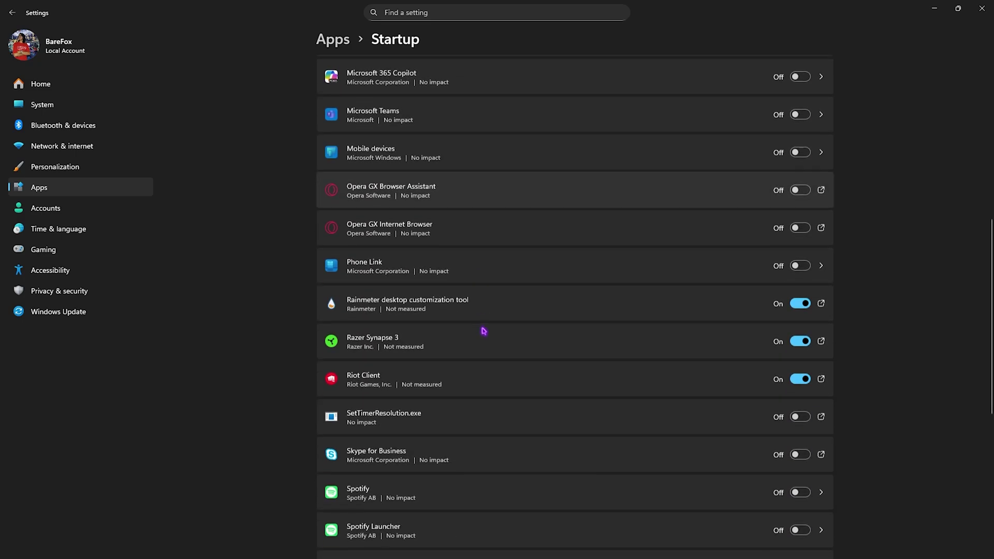
scroll(483, 331, "down", 6)
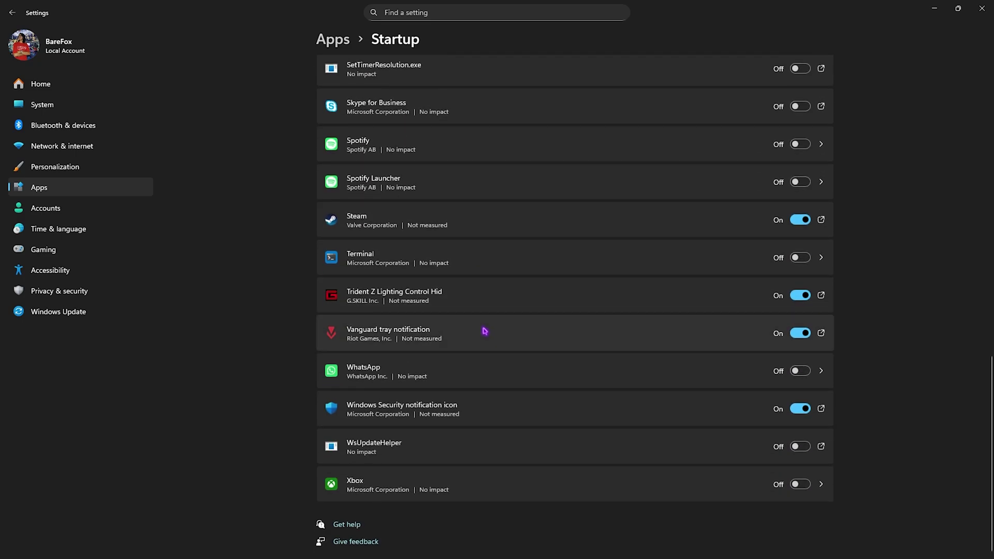
scroll(485, 331, "up", 13)
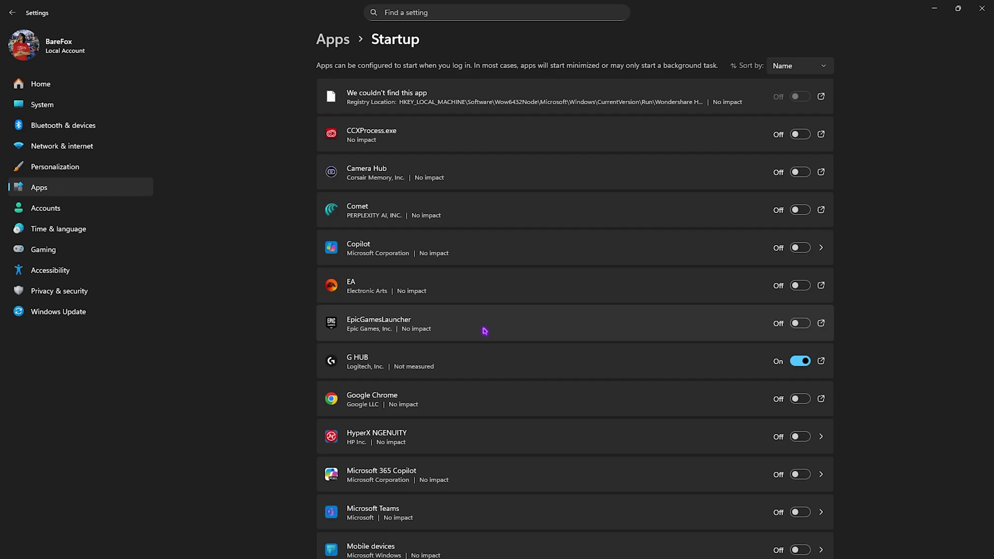
- Verify Game Bar controller access is Off and Game Mode is On, then open Graphics settings
left_click(62, 250)
left_click(363, 86)
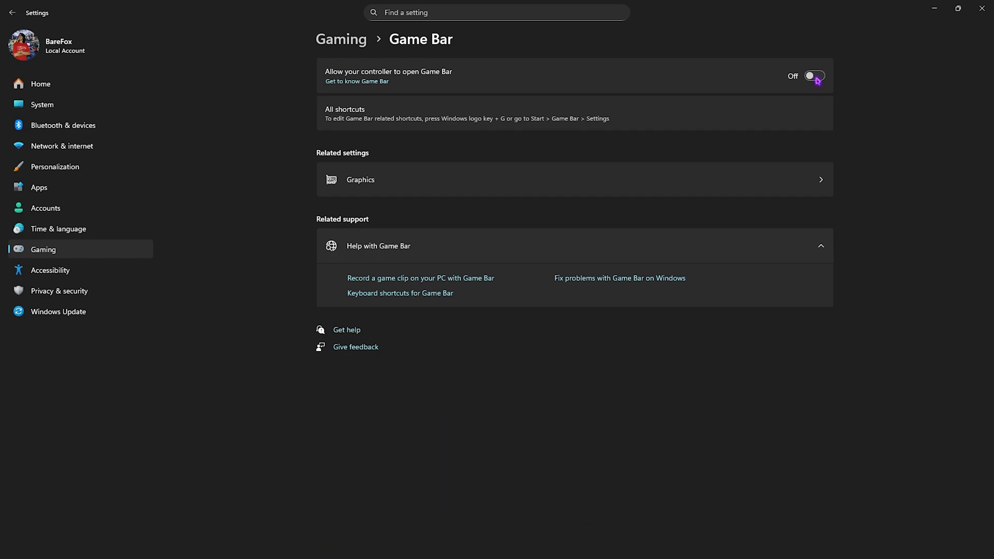
left_click(345, 41)
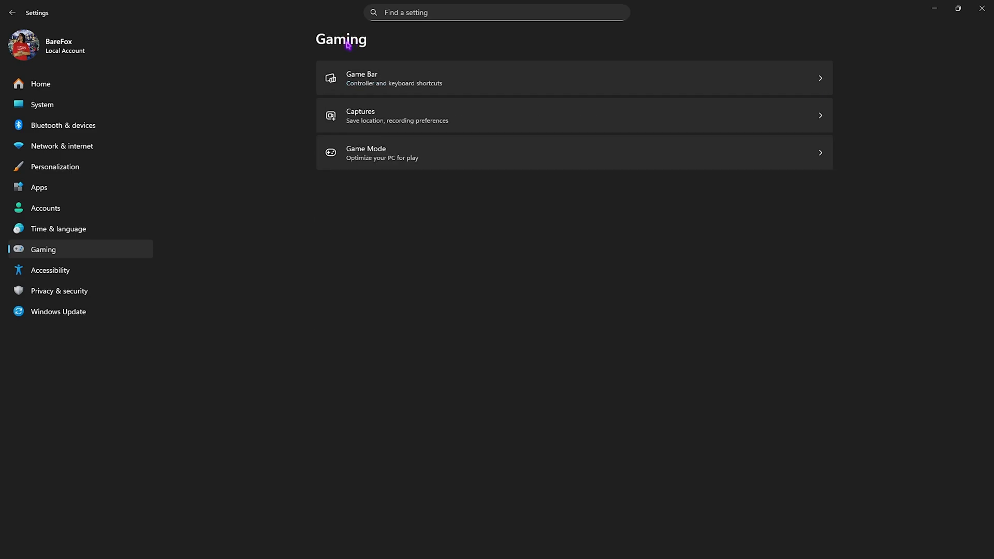
left_click(381, 150)
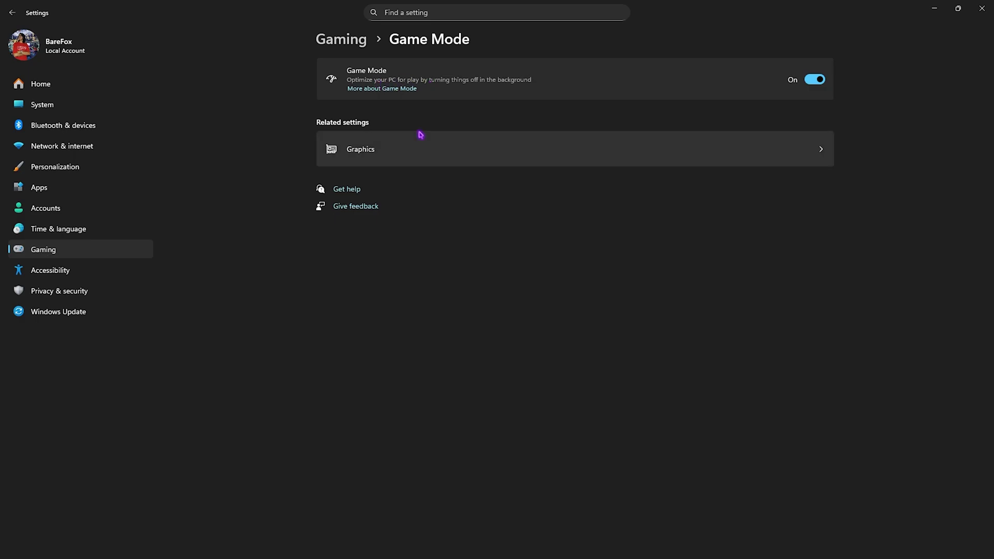
left_click(370, 154)
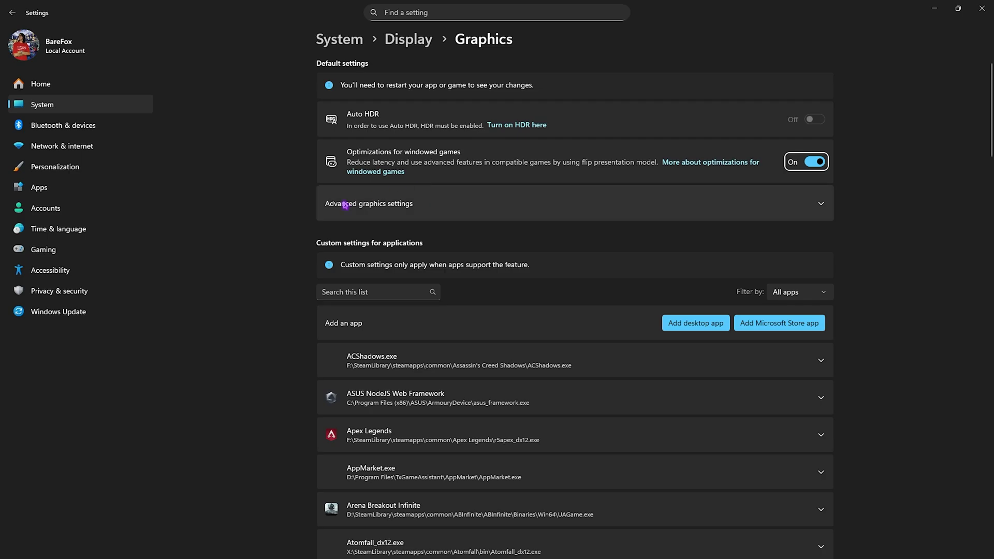
- Check GPU scheduling is On, start adding a desktop app, and copy CS2's install folder path from Steam
left_click(447, 212)
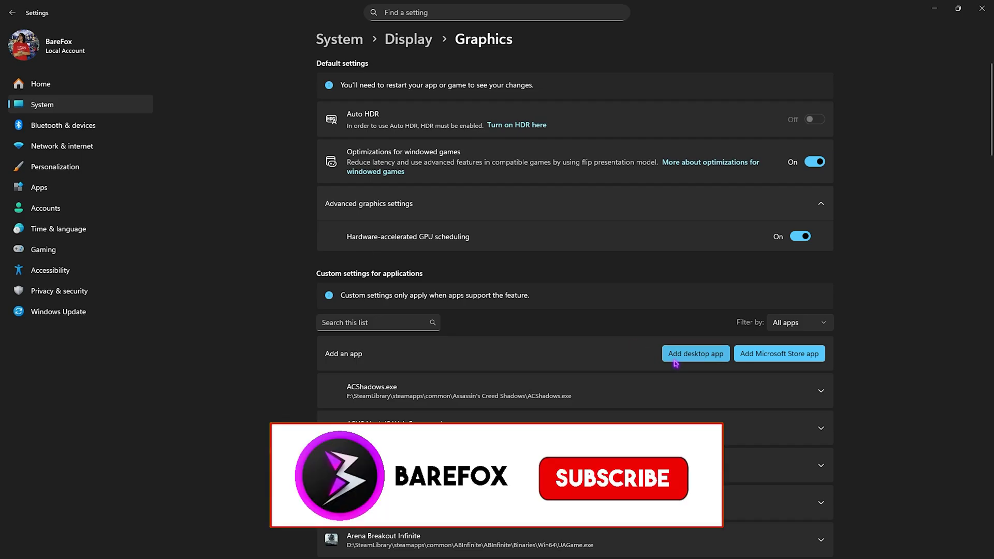
left_click(712, 357)
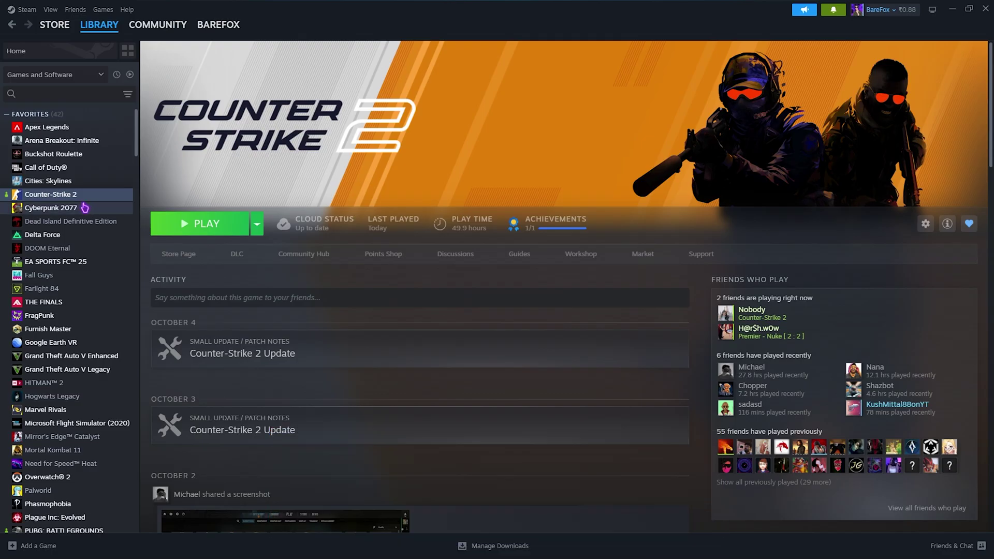
right_click(77, 198)
mouse_move(114, 265)
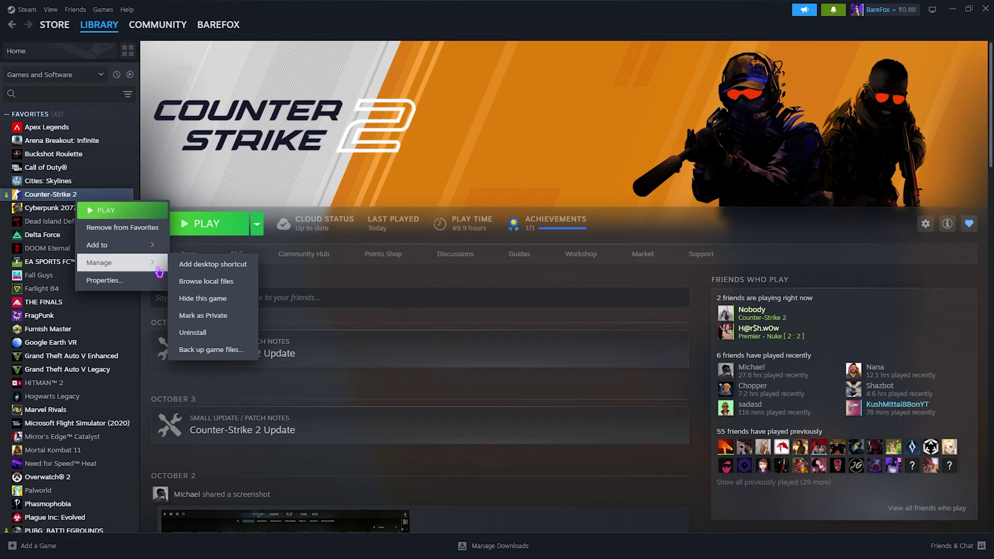
left_click(206, 281)
left_click(557, 54)
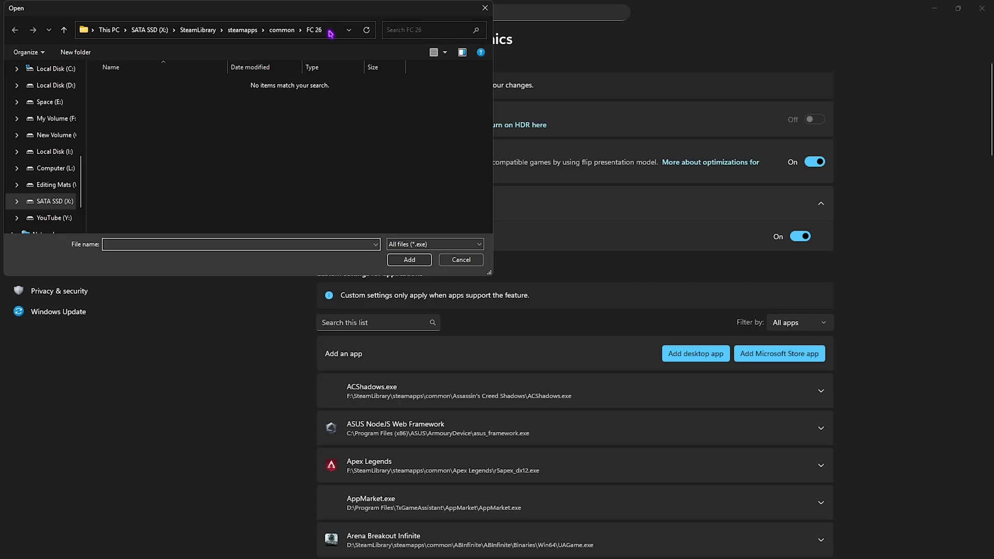
- Paste the install path and add cs2.exe from game\bin\win64 to the graphics app list
left_click(330, 33)
key("ctrl+v")
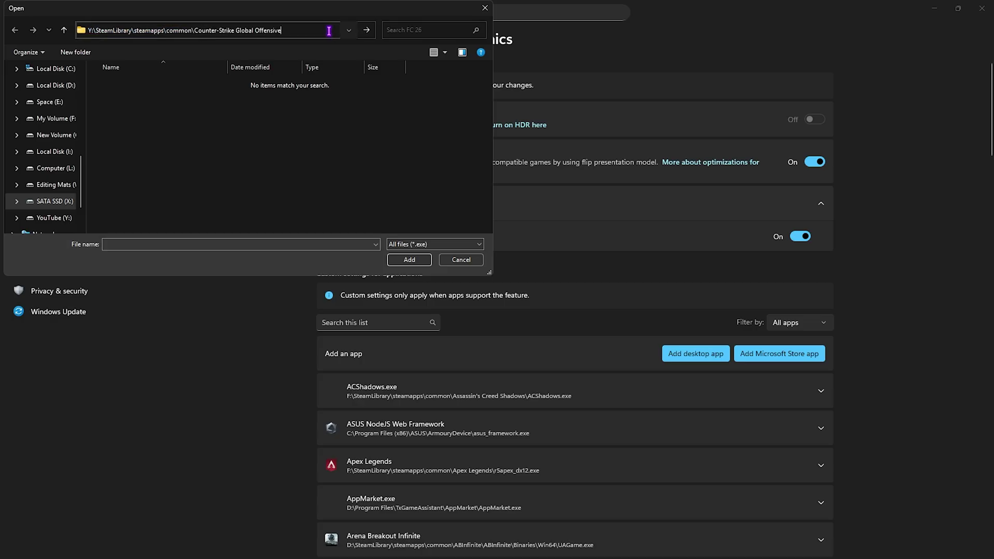
key("Return")
double_click(123, 83)
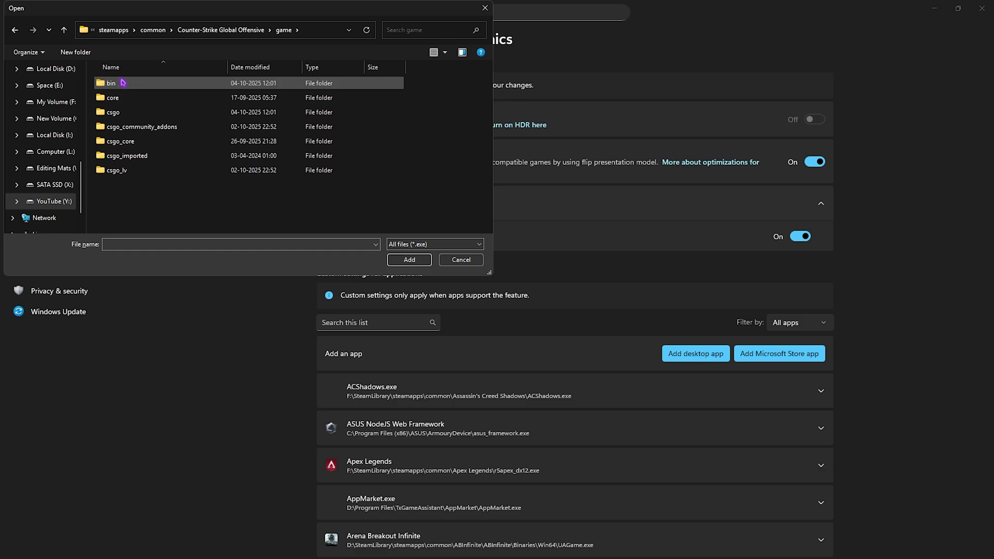
double_click(123, 83)
double_click(129, 84)
left_click(120, 114)
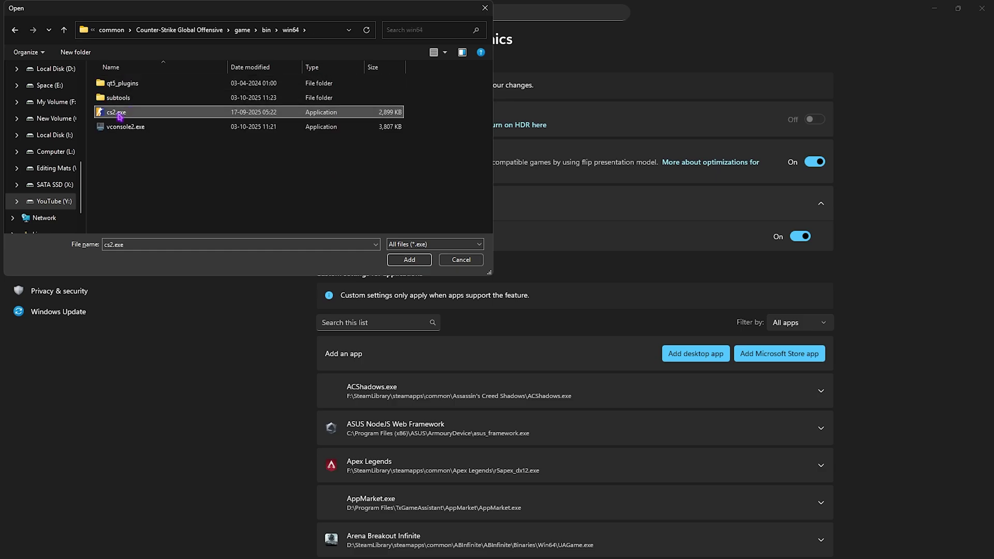
left_click(409, 259)
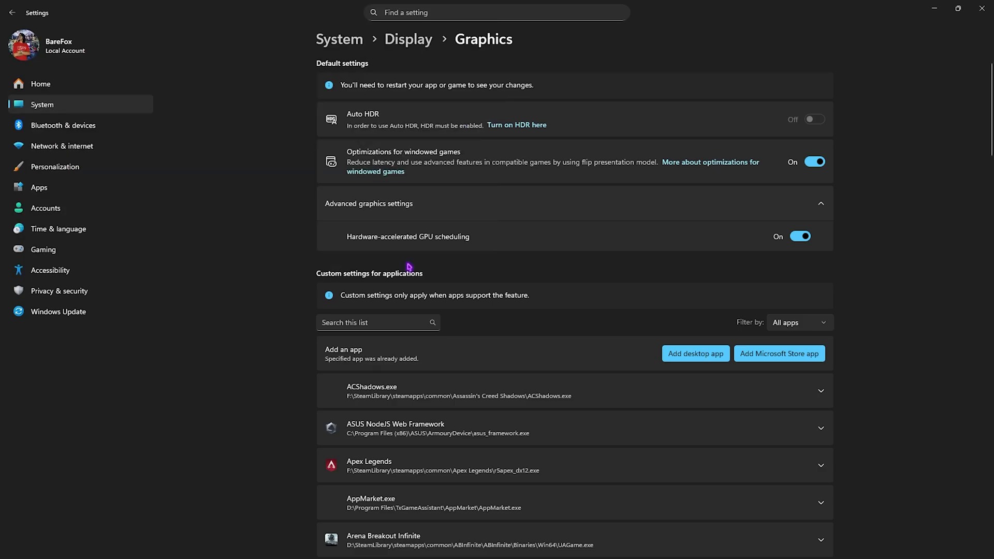
- Set cs2.exe's GPU preference to High Performance (NVIDIA GeForce RTX 2070 SUPER)
scroll(451, 341, "down", 9)
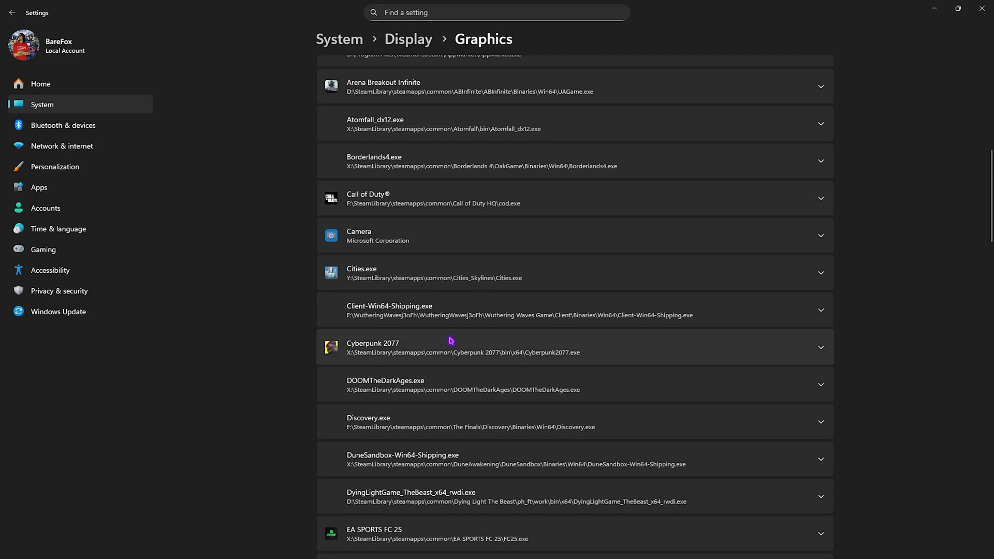
scroll(451, 341, "down", 15)
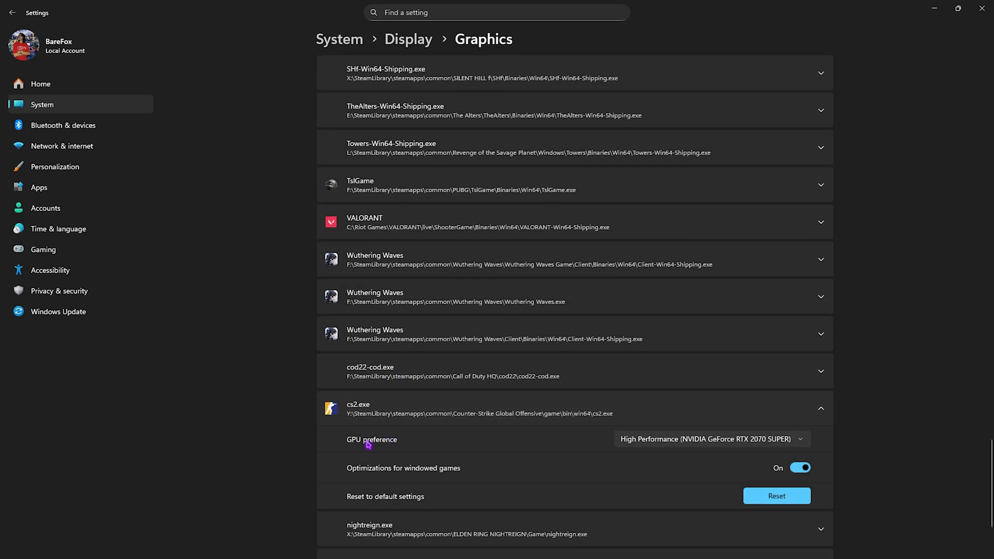
left_click(636, 440)
left_click(646, 441)
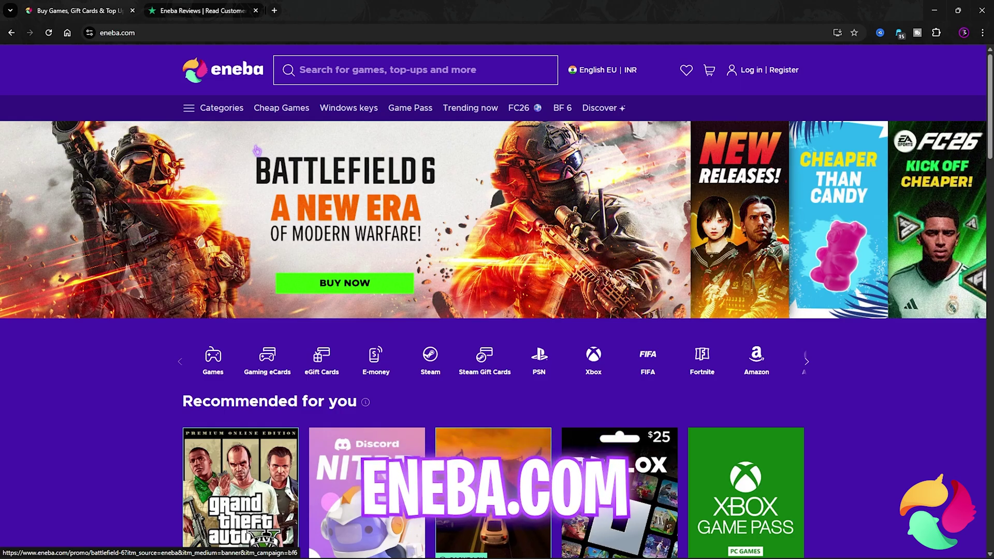
- Browse down the eneba.com homepage, then open and close the Categories side menu
scroll(123, 356, "down", 1)
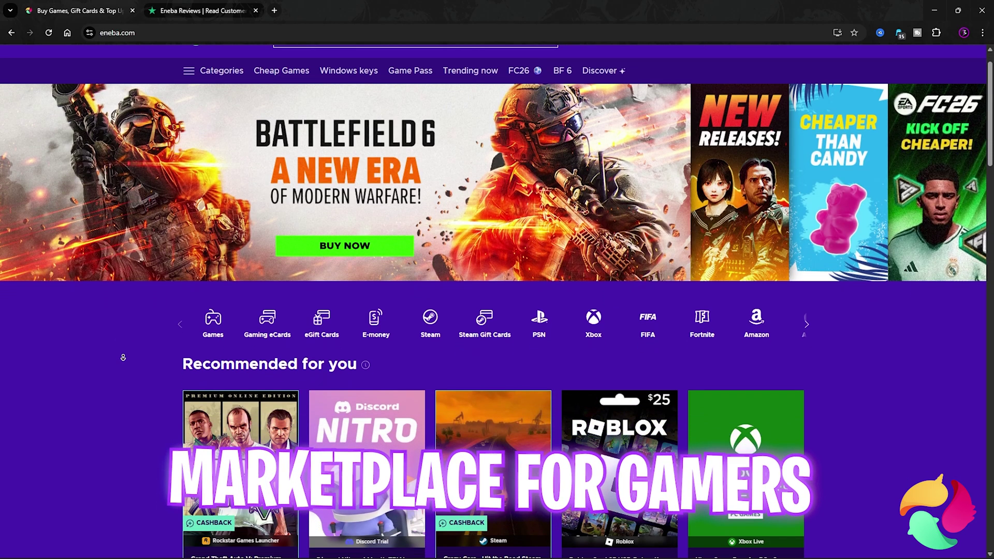
scroll(123, 357, "down", 2)
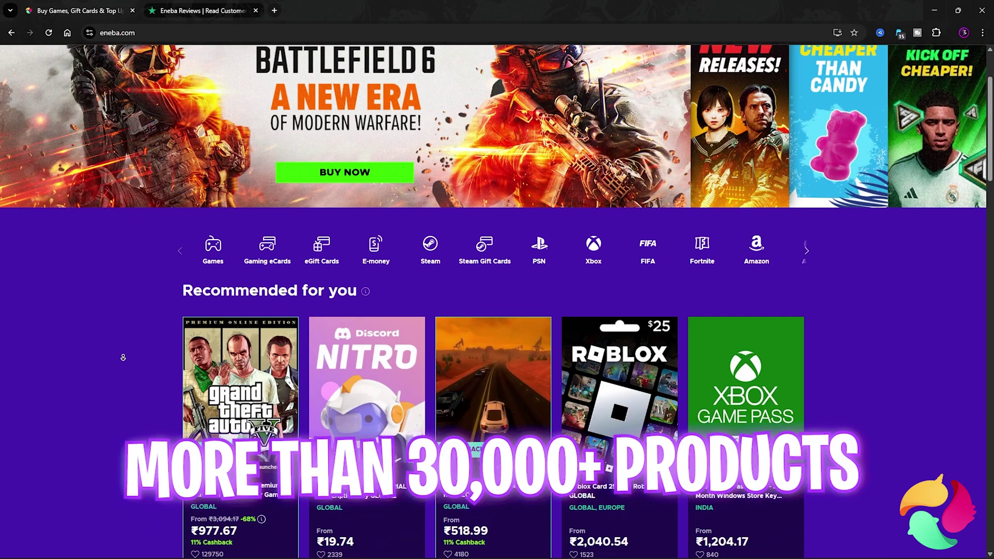
scroll(123, 357, "down", 2)
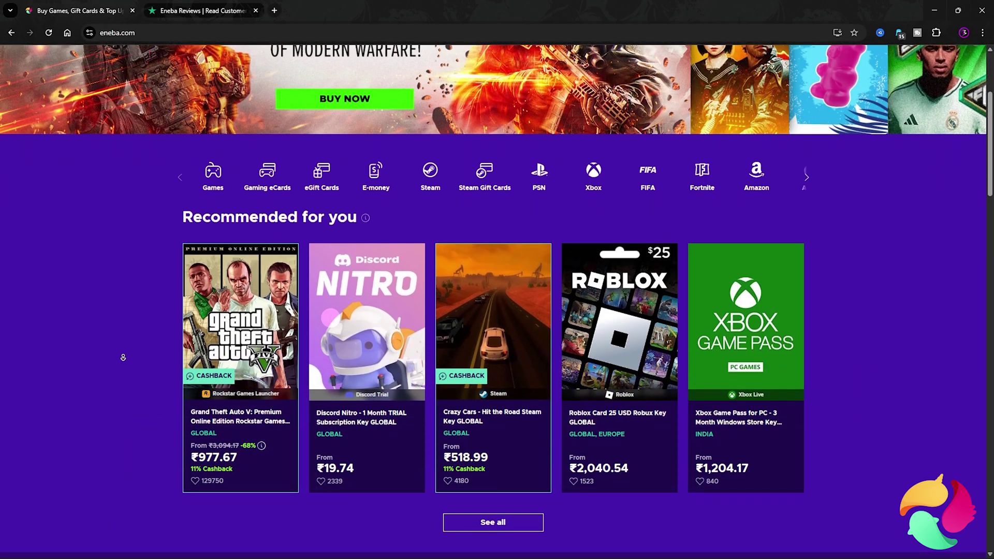
scroll(123, 357, "down", 2)
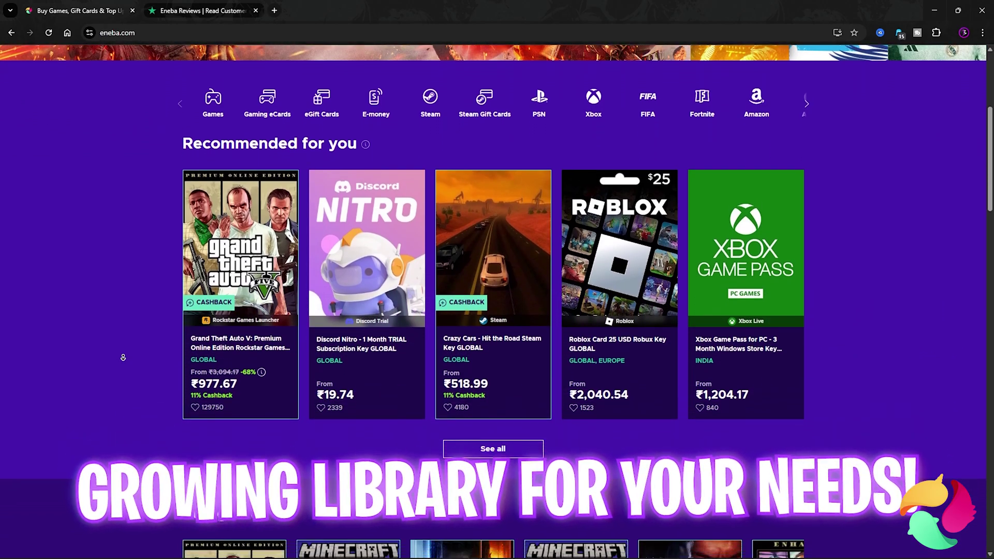
scroll(123, 357, "down", 1)
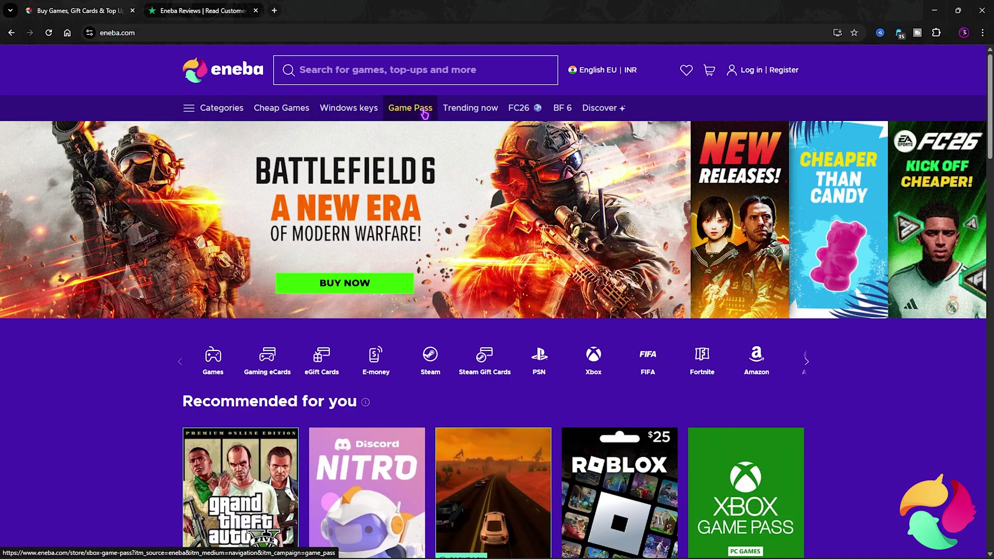
scroll(373, 337, "down", 3)
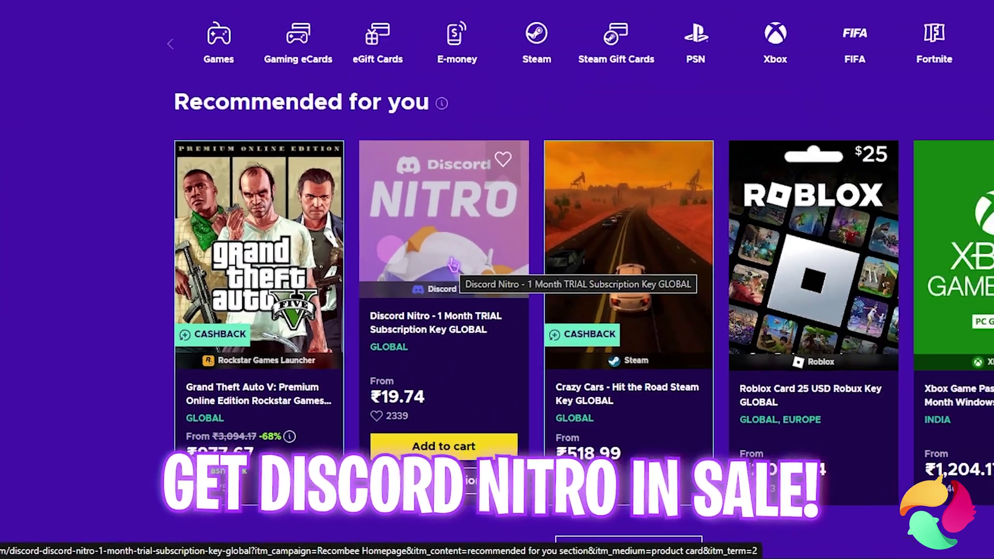
scroll(362, 311, "up", 5)
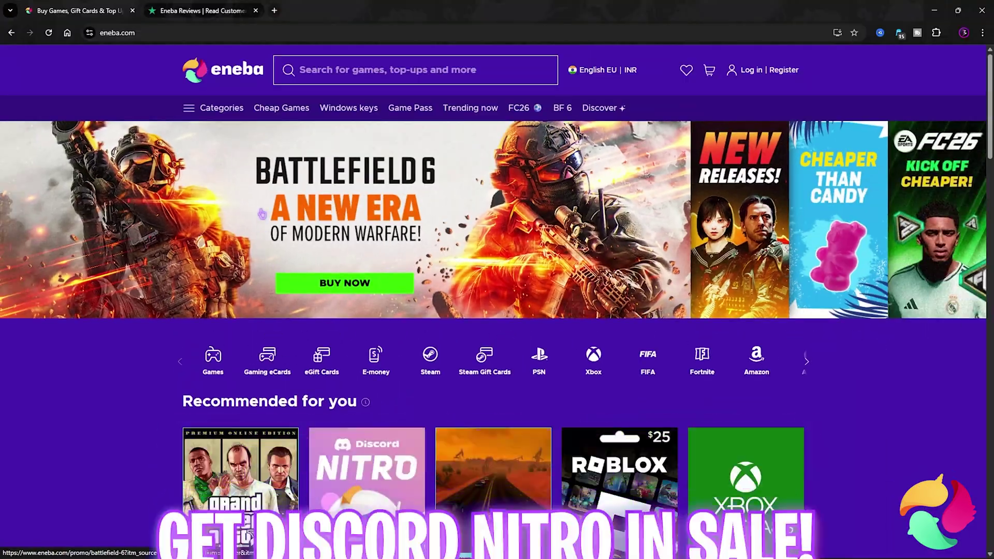
left_click(225, 107)
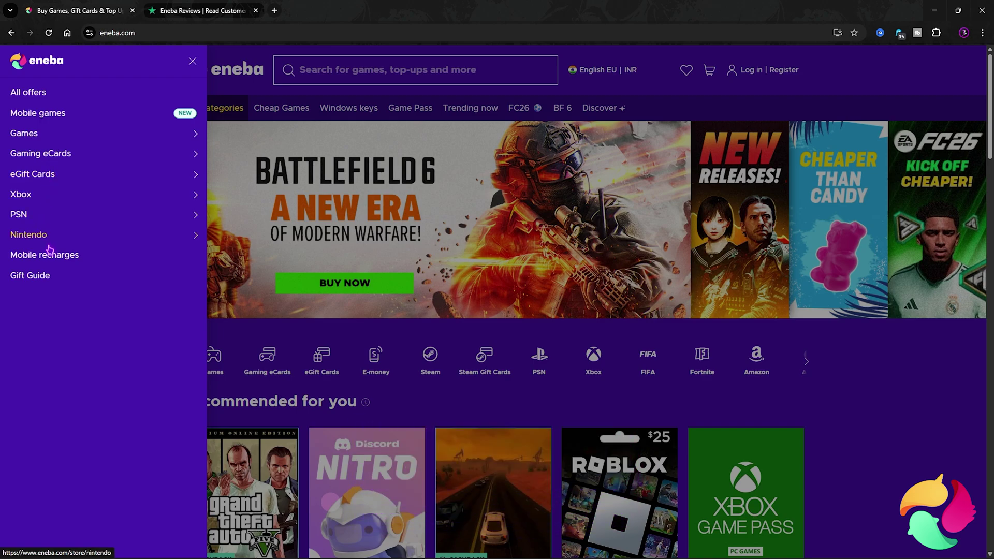
left_click(338, 128)
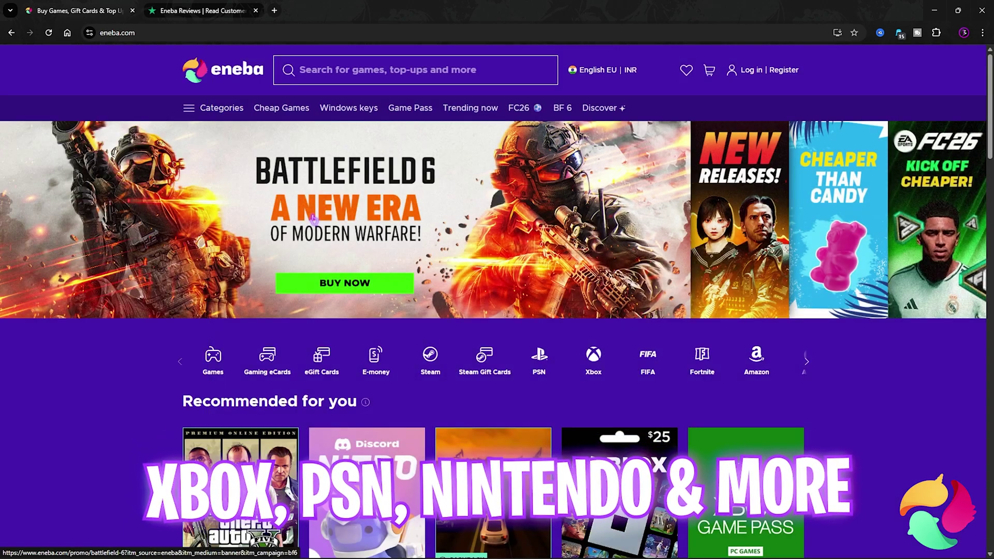
- Browse Eneba's Windows keys deals and dismiss the region and currency settings unchanged
left_click(343, 109)
scroll(331, 279, "down", 5)
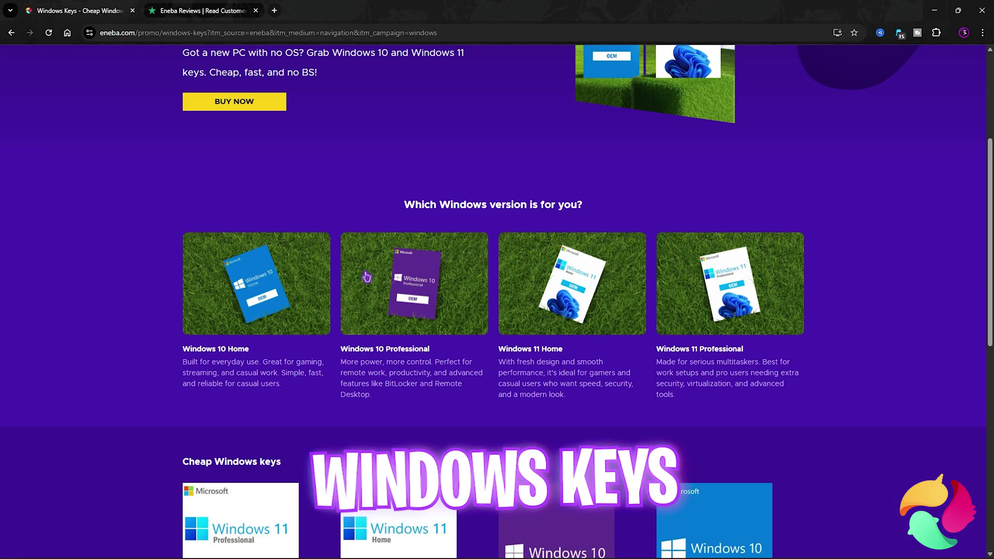
scroll(213, 260, "down", 4)
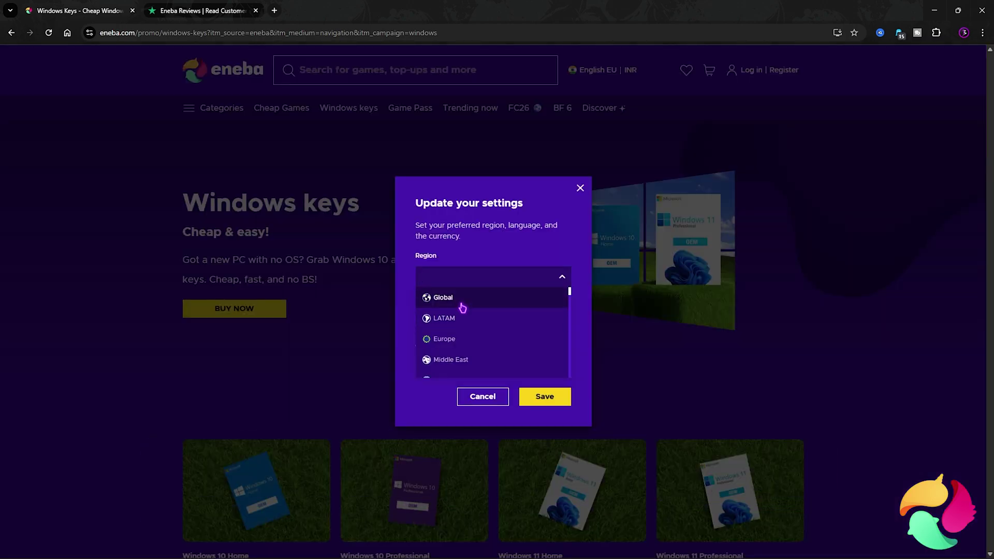
scroll(462, 307, "down", 5)
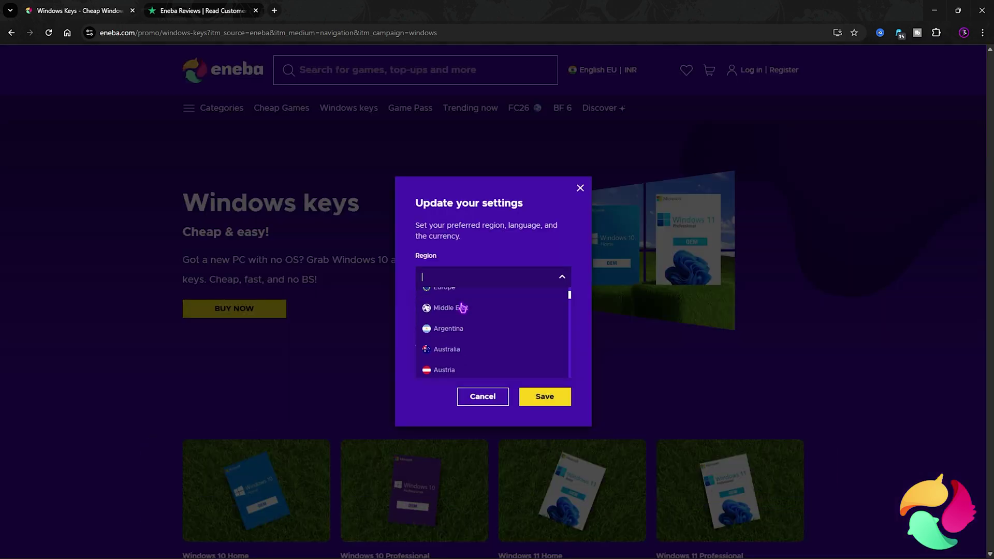
scroll(460, 311, "down", 8)
left_click(579, 189)
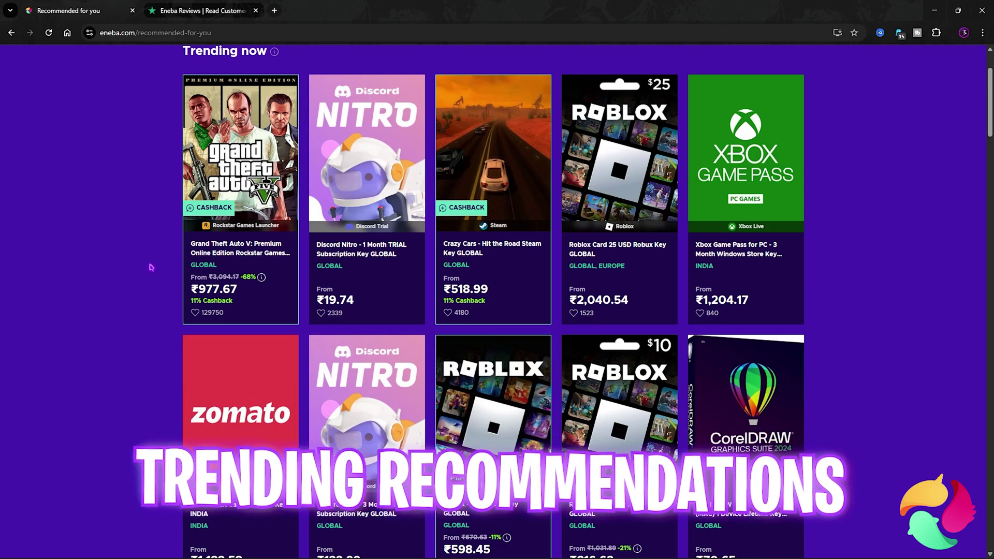
- Scroll through Trending now, then switch to the Eneba Trustpilot tab
scroll(126, 363, "down", 2)
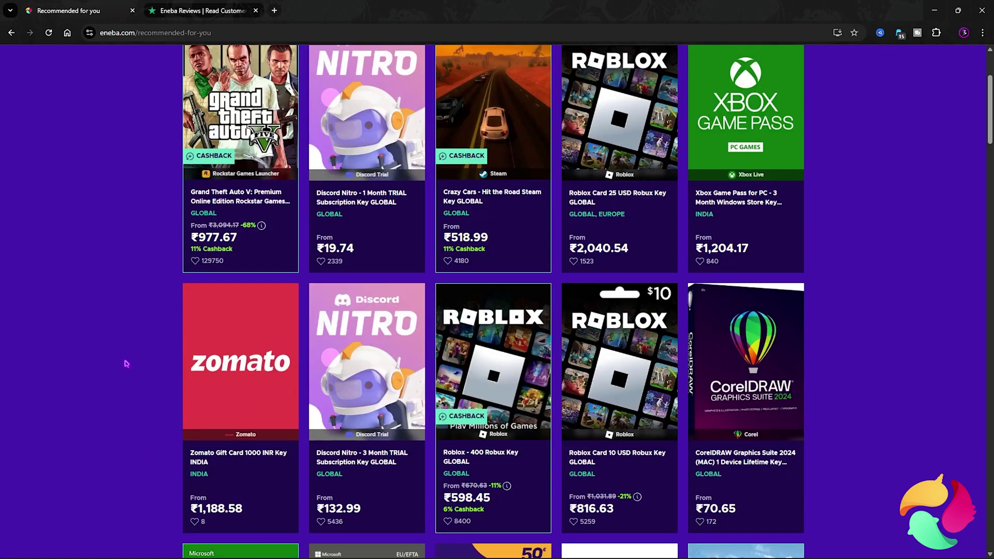
scroll(125, 364, "down", 10)
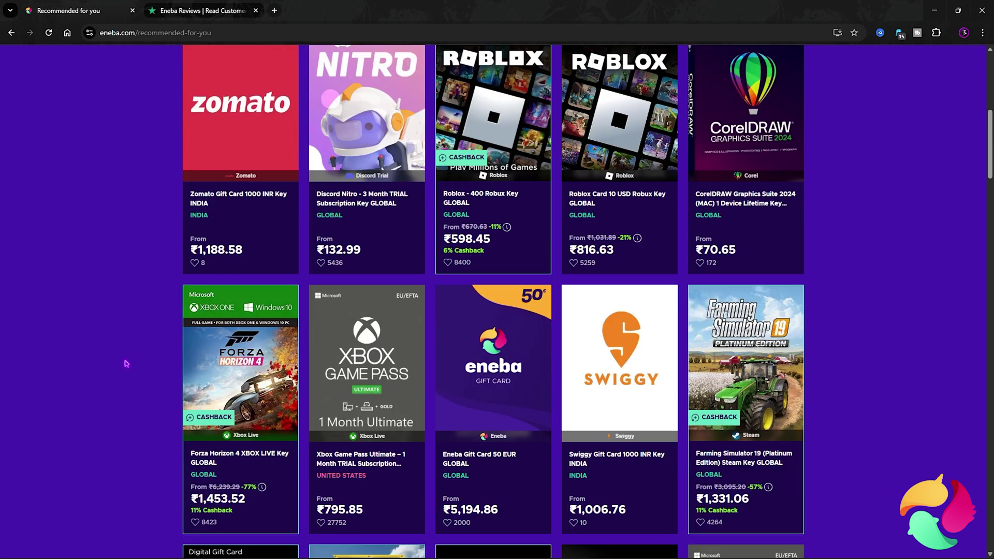
scroll(126, 363, "down", 4)
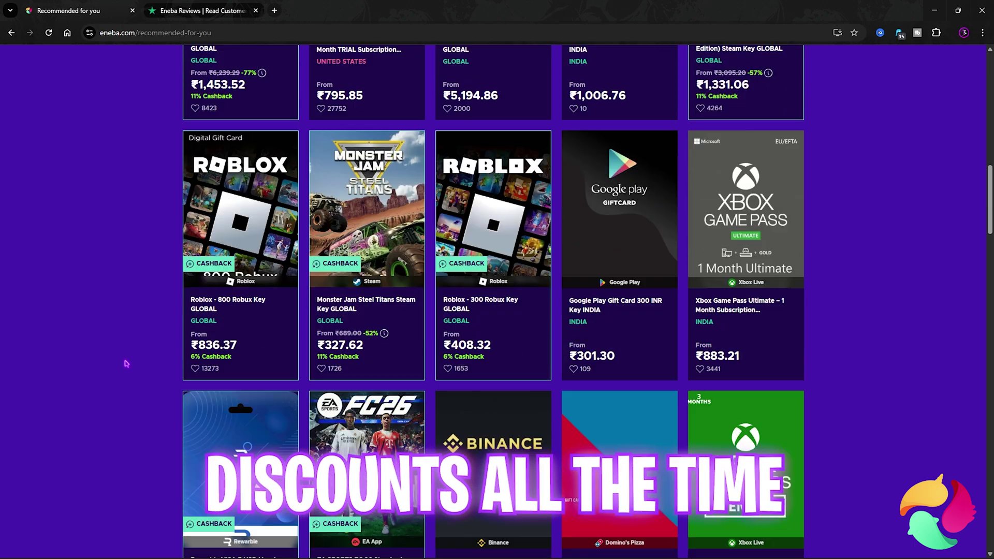
scroll(126, 364, "down", 4)
key("ctrl+Tab")
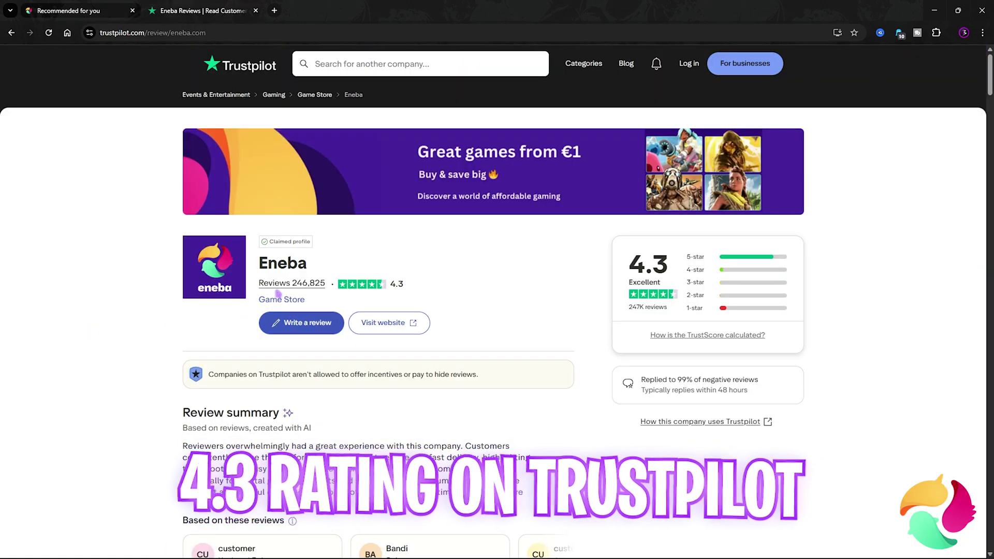
- Skim Eneba's 4.3 Excellent Trustpilot reviews, then return to the eneba.com homepage tab
scroll(267, 301, "down", 4)
scroll(166, 292, "down", 2)
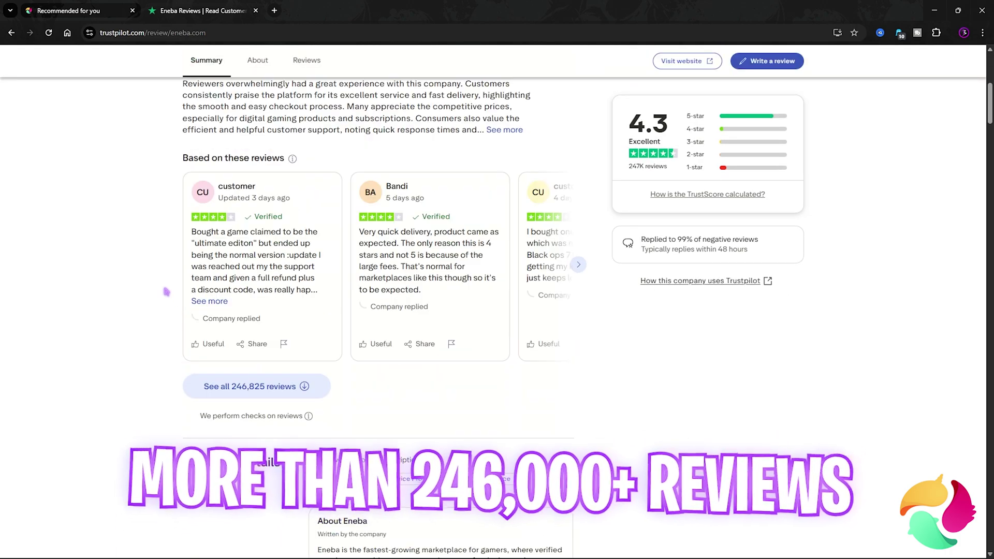
scroll(166, 292, "up", 1)
scroll(166, 292, "up", 5)
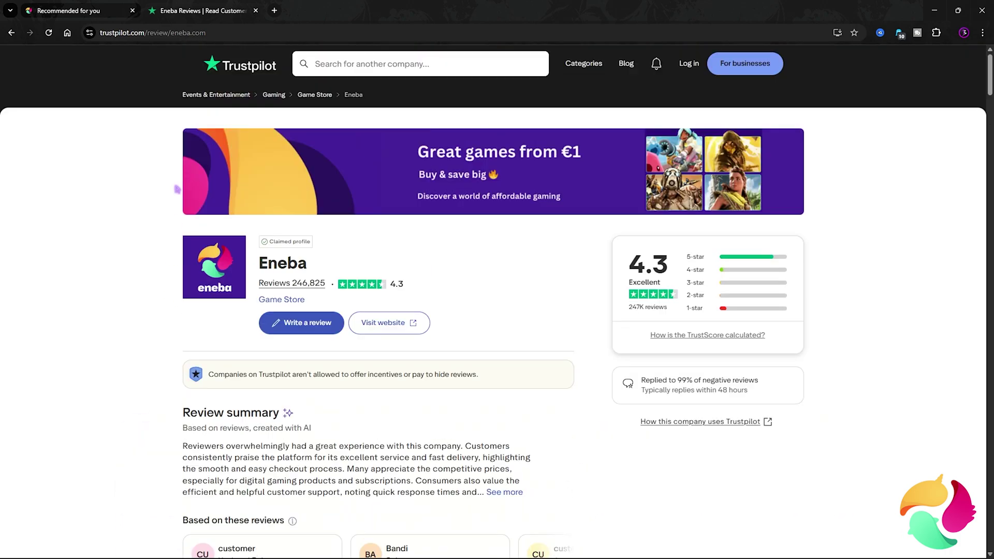
key("ctrl+Tab")
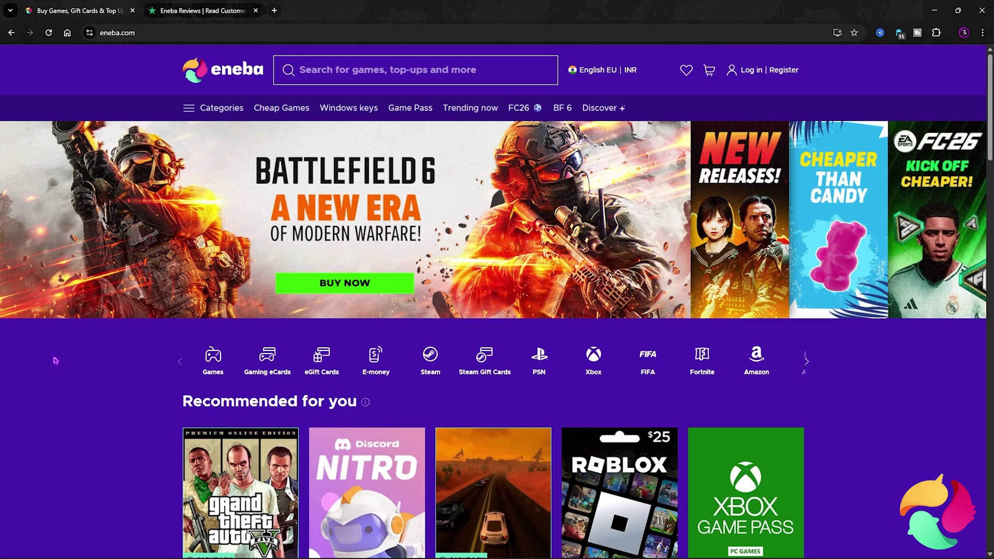
- Scroll the eneba homepage, then bring up Counter-Strike 2's options in the Steam library
scroll(54, 358, "down", 1)
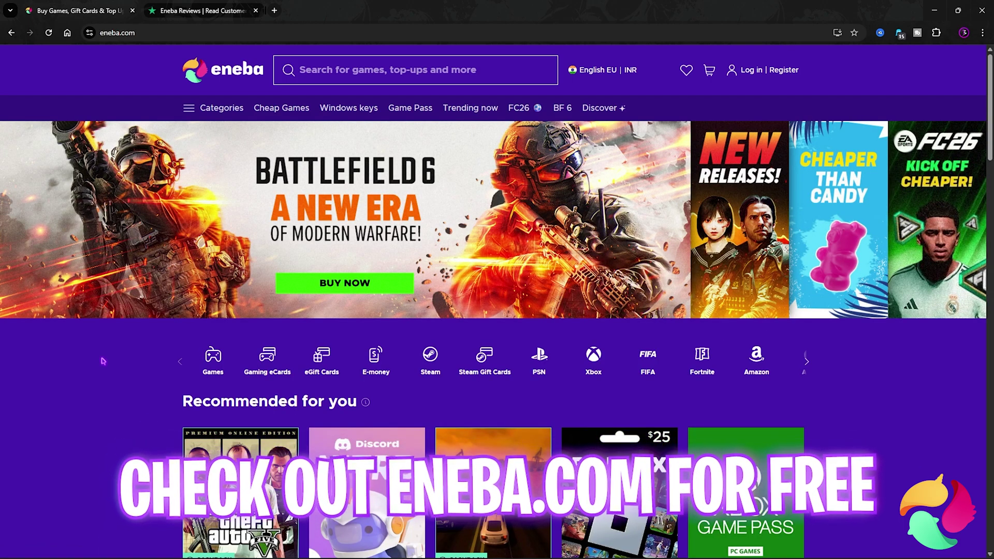
scroll(103, 361, "down", 12)
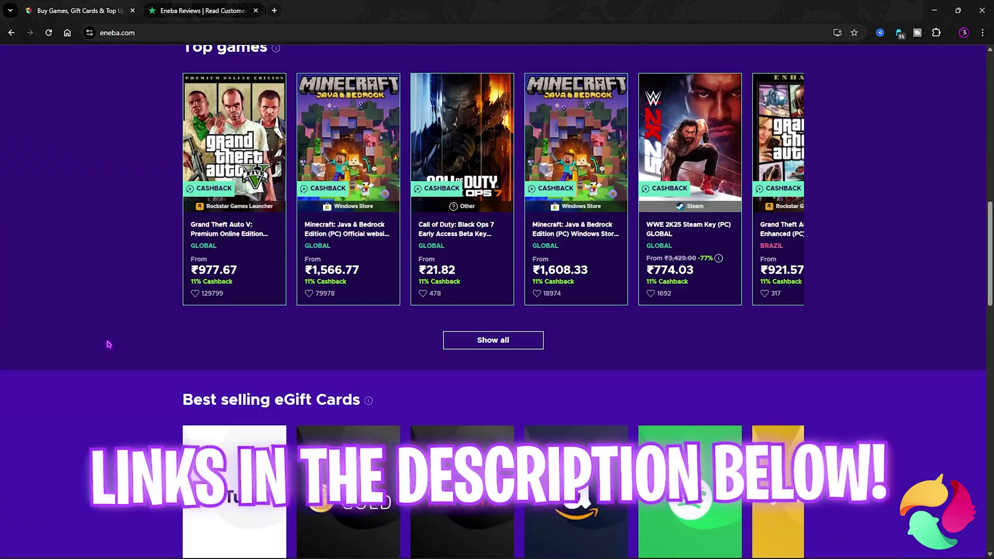
scroll(109, 344, "up", 12)
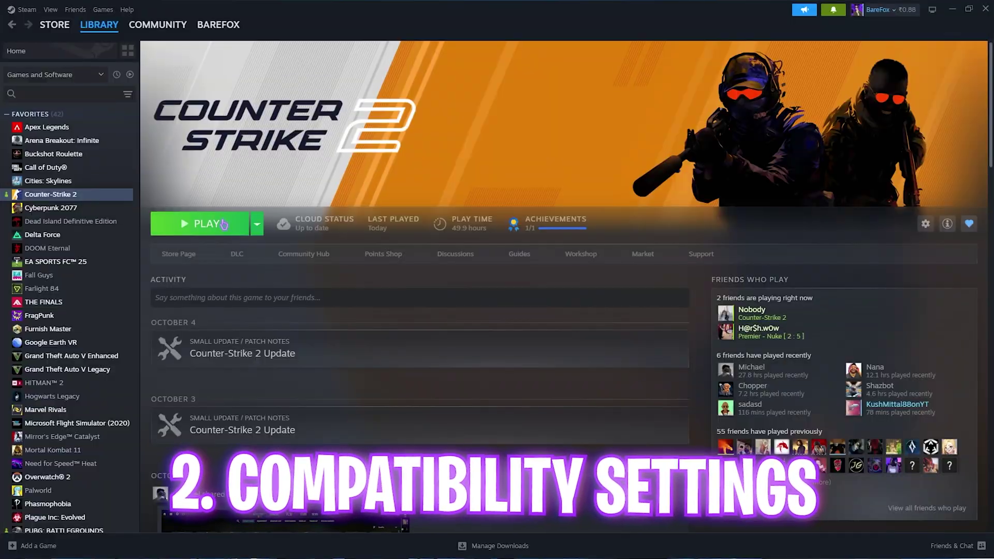
right_click(102, 199)
- Browse the CS2 local files to the game\bin\win64 folder
mouse_move(132, 263)
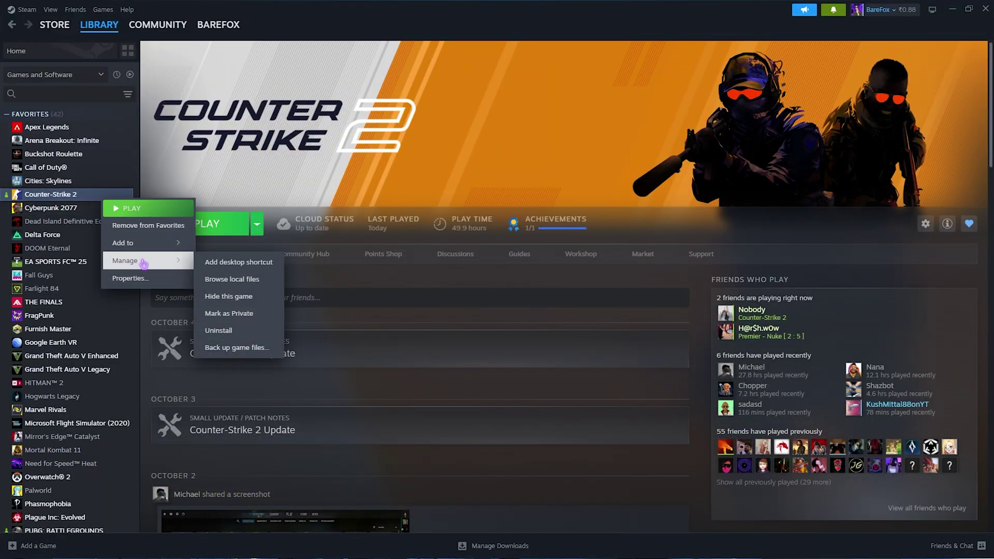
left_click(233, 281)
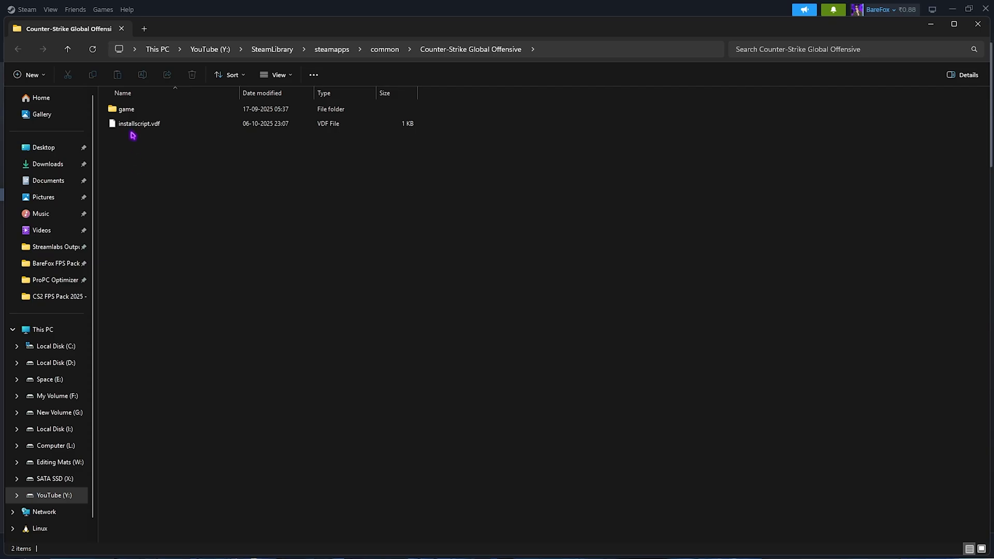
double_click(134, 109)
double_click(138, 110)
double_click(140, 110)
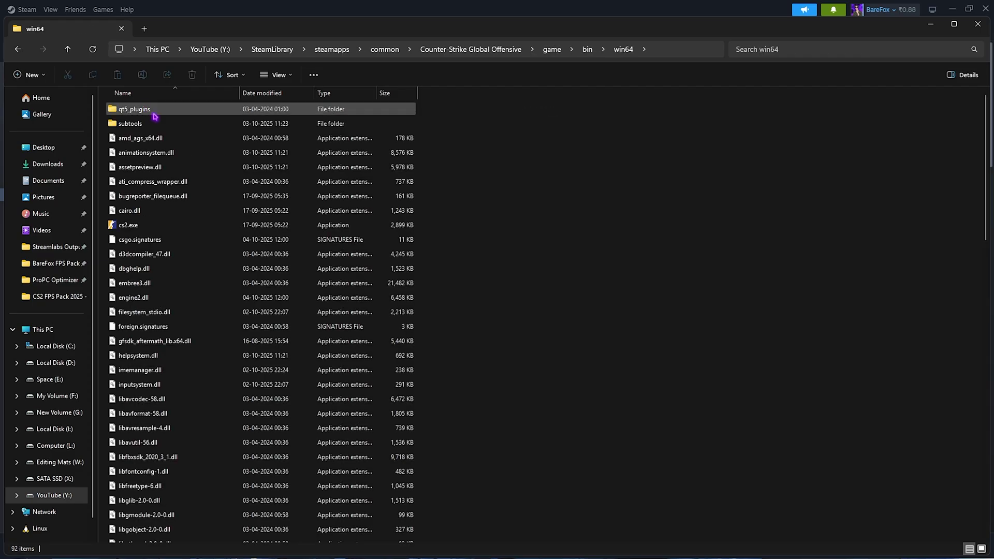
- In cs2.exe's Compatibility properties, disable fullscreen optimizations and override high DPI scaling by Application
left_click(154, 232)
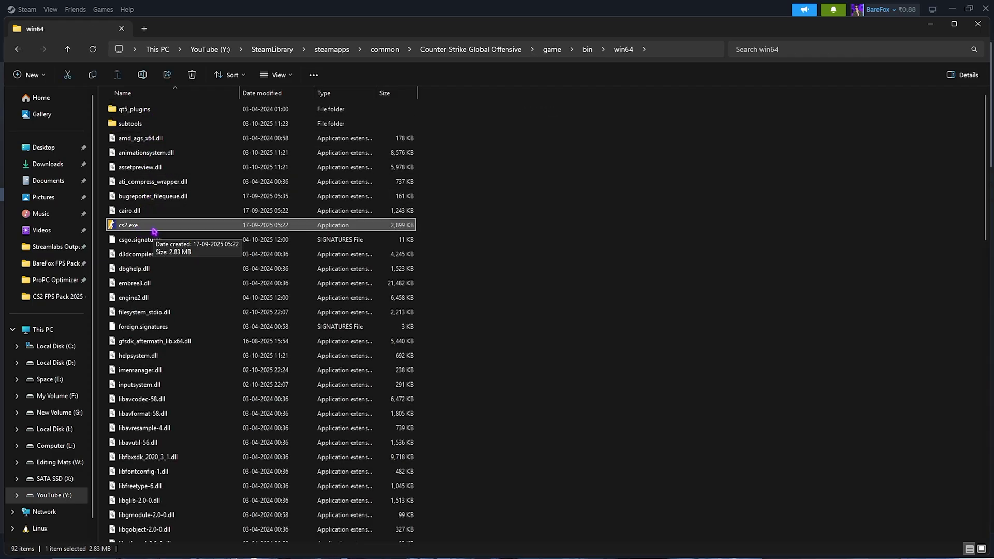
right_click(155, 232)
left_click(171, 403)
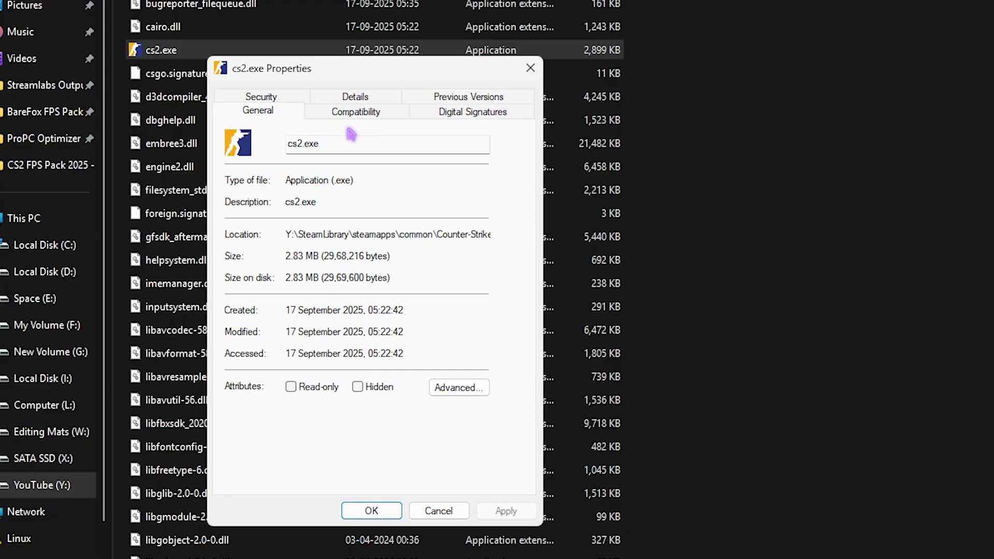
left_click(249, 263)
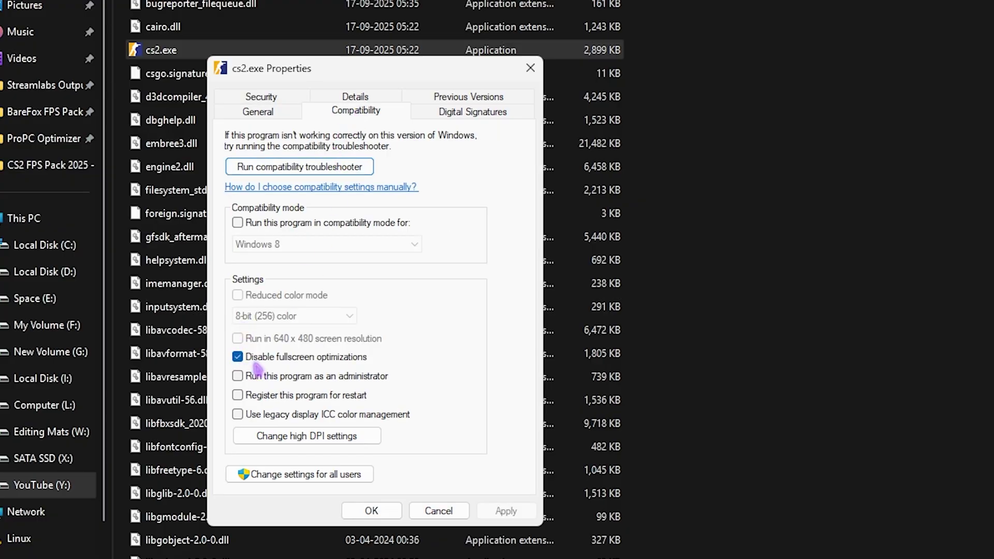
left_click(303, 438)
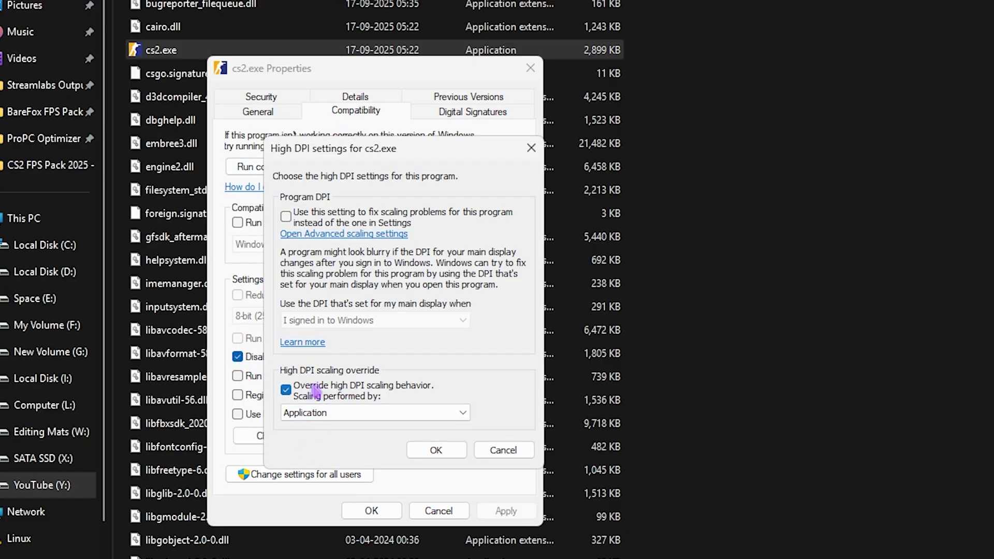
left_click(451, 451)
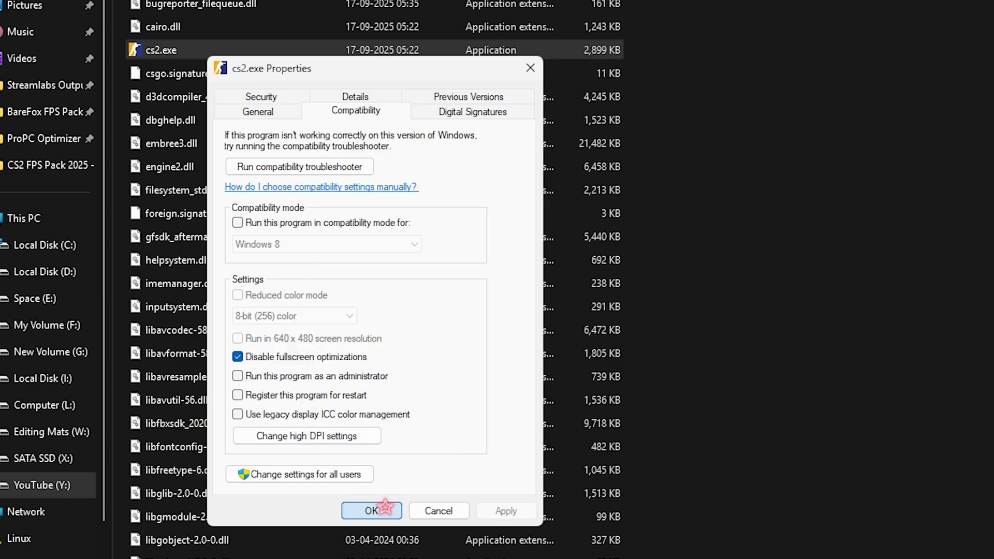
left_click(374, 511)
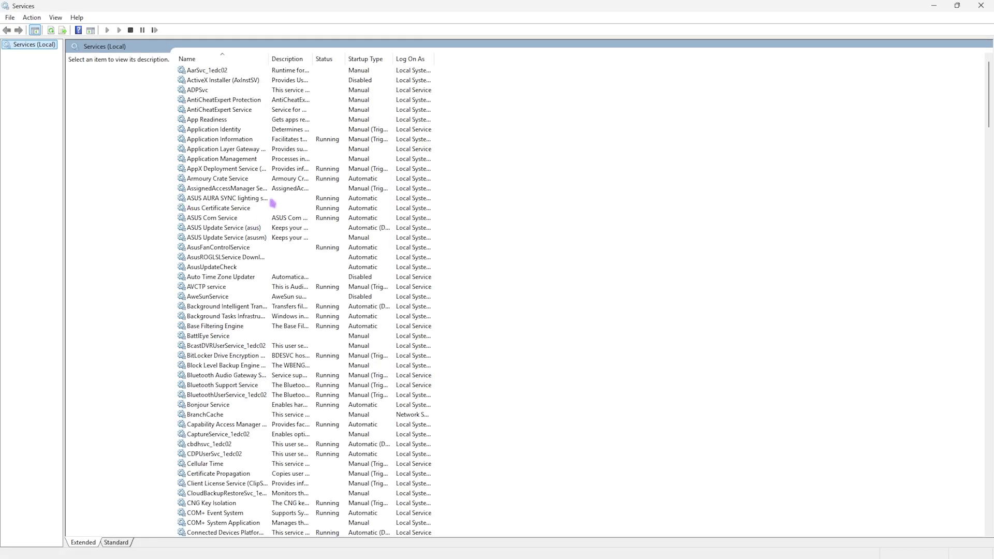
- Set the SysMain service's startup type to Disabled and apply it
left_click(224, 148)
key("s")
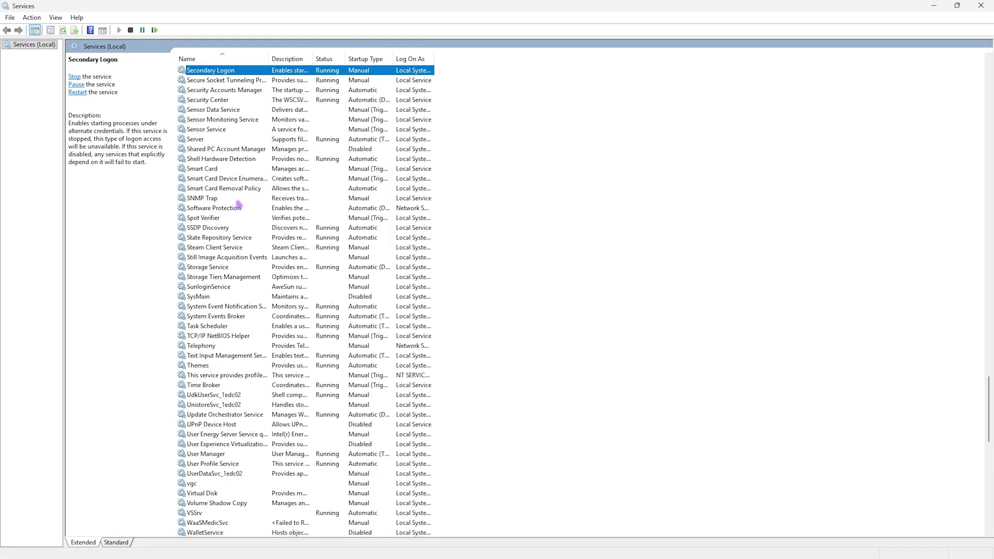
left_click(205, 297)
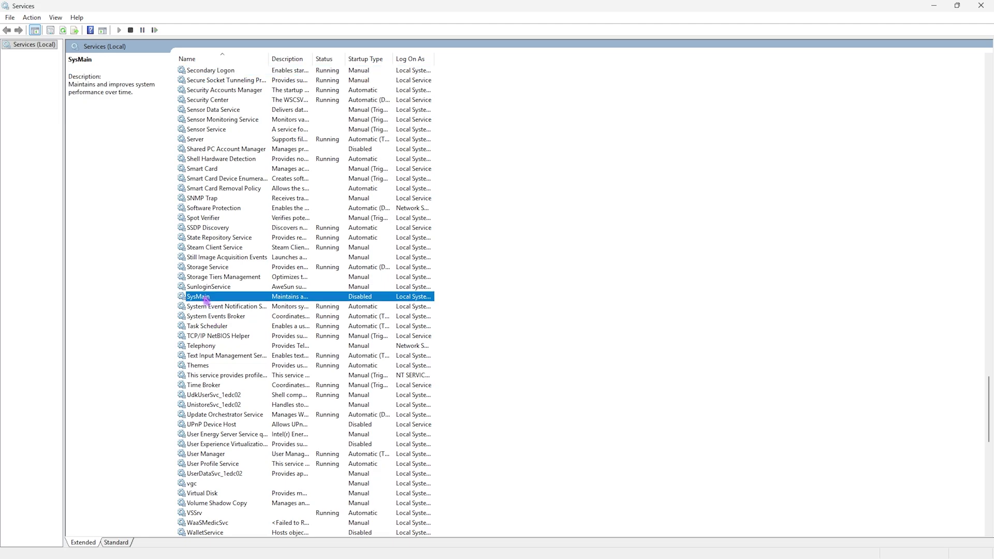
right_click(206, 300)
left_click(238, 399)
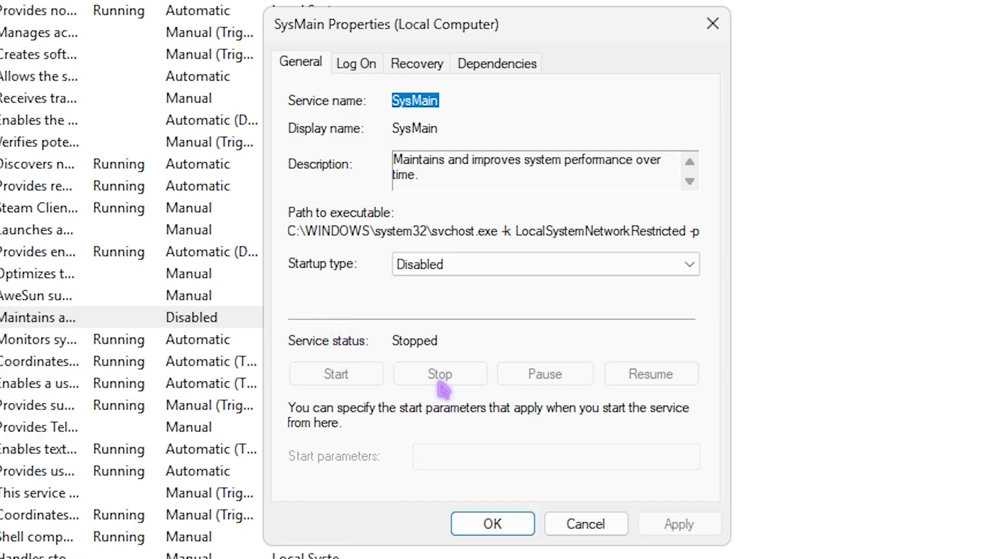
left_click(399, 266)
left_click(407, 329)
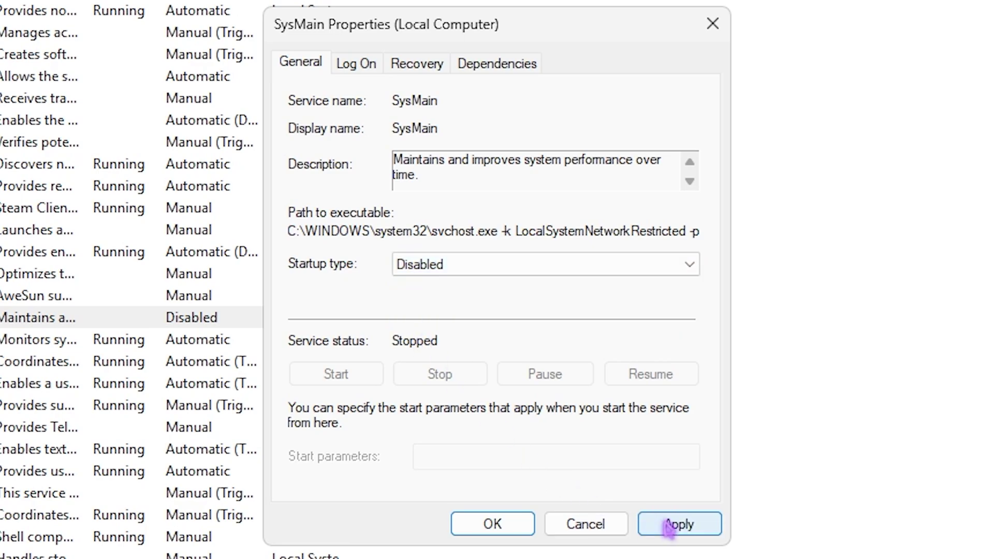
left_click(668, 525)
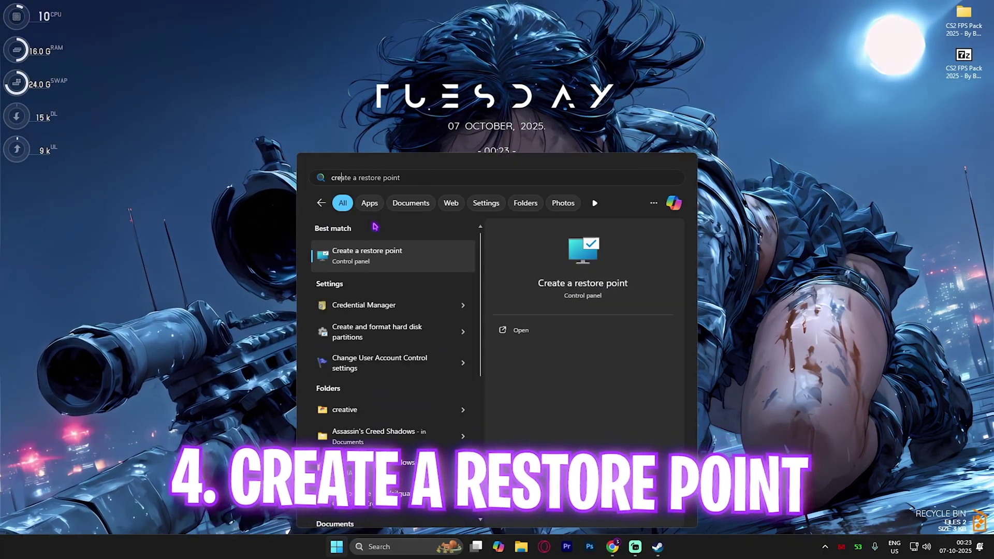
- Create a restore point named 'CS2' for Local Disk (C:)
key("Return")
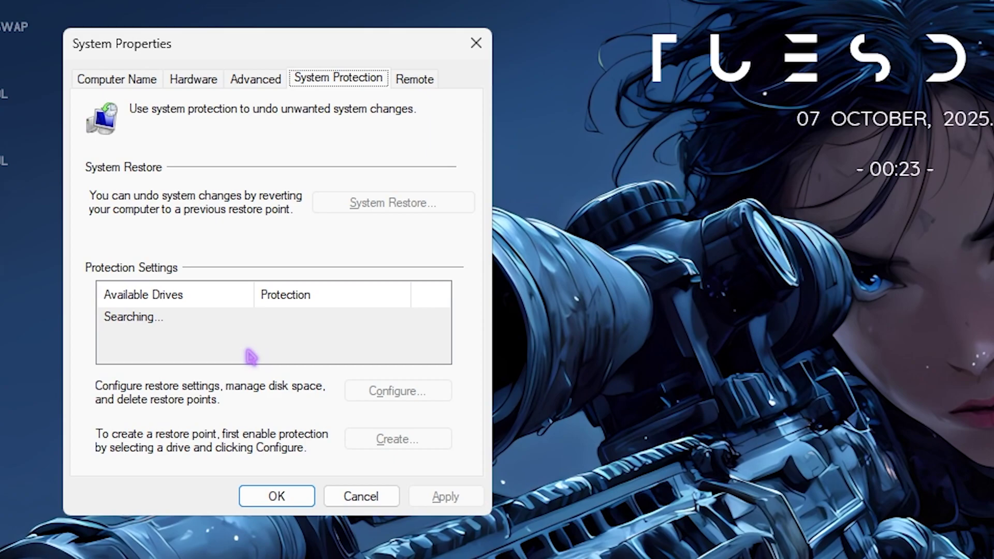
left_click(152, 224)
left_click(397, 439)
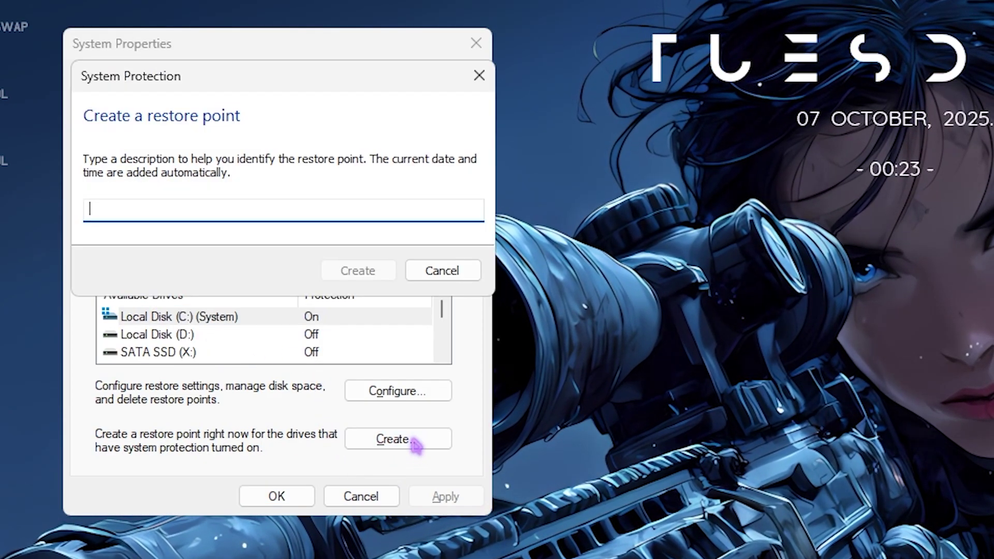
type("CS2")
key("Return")
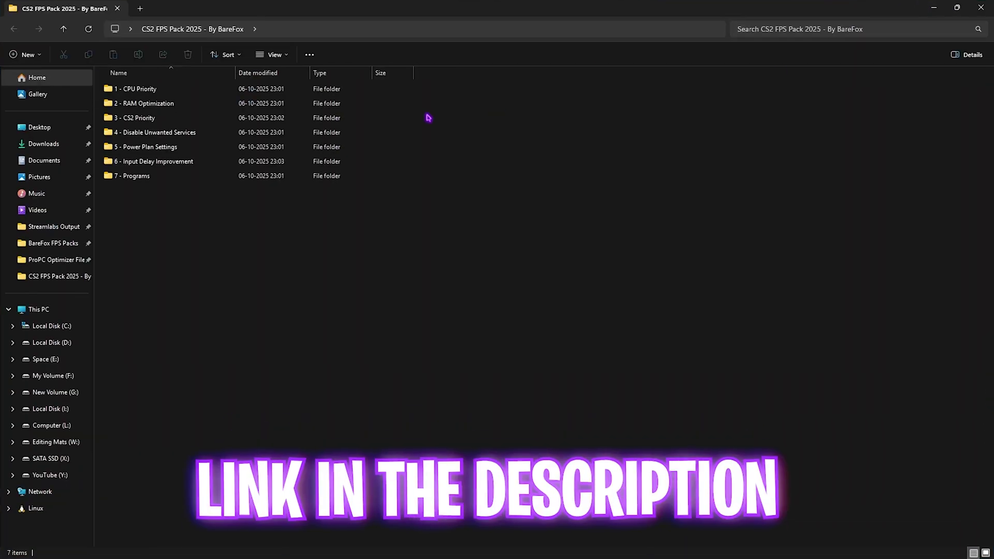
- Open the 1 - CPU Priority folder in the CS2 FPS Pack
left_click_drag(151, 89, 147, 217)
left_click(146, 218)
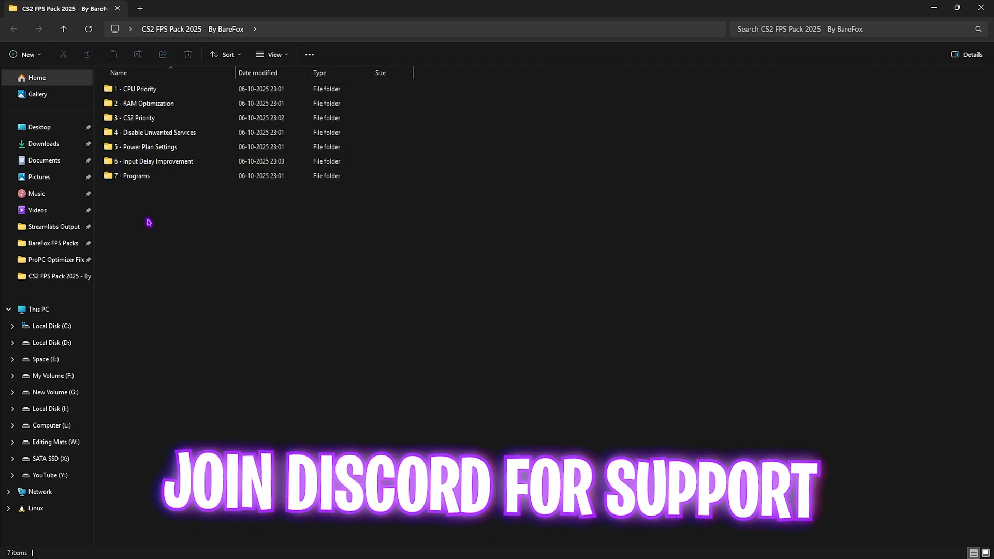
double_click(147, 89)
- Look inside the AMD and INTEL subfolders, ending back in 1 - CPU Priority
double_click(146, 89)
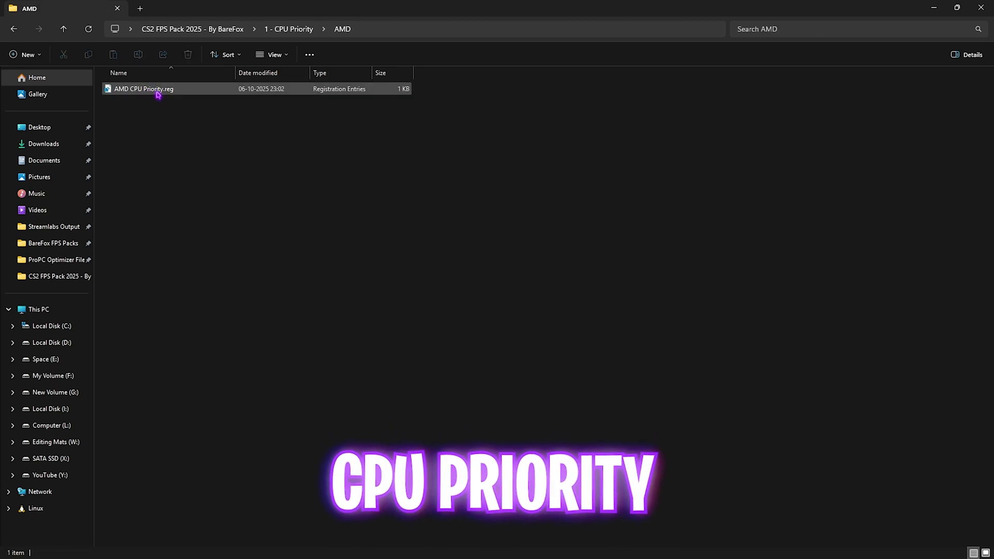
left_click(14, 29)
double_click(138, 104)
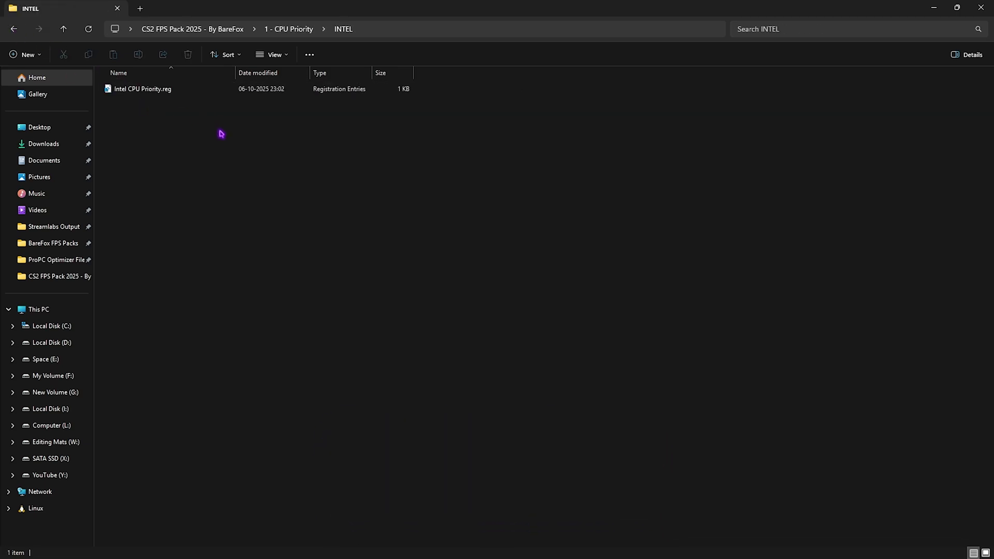
left_click(14, 29)
double_click(139, 89)
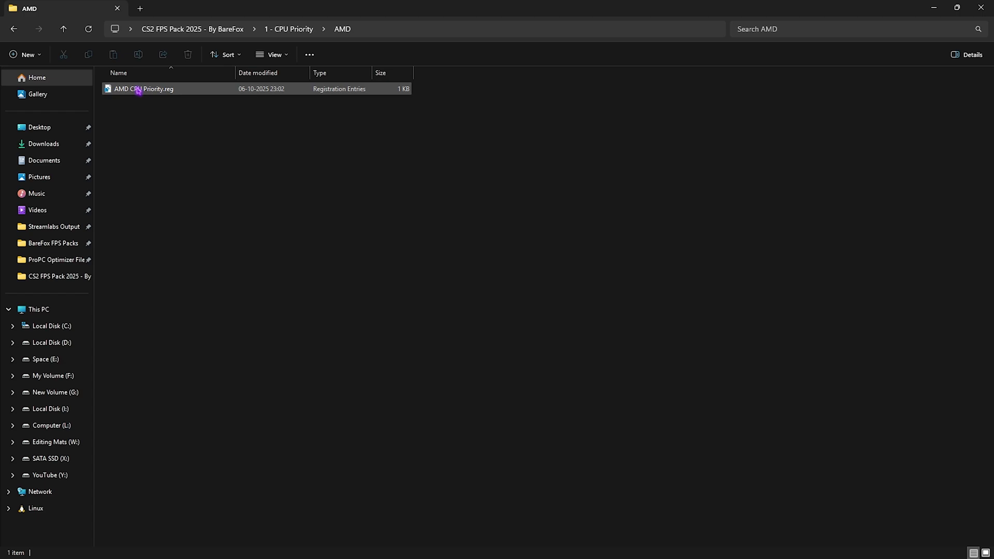
left_click(14, 29)
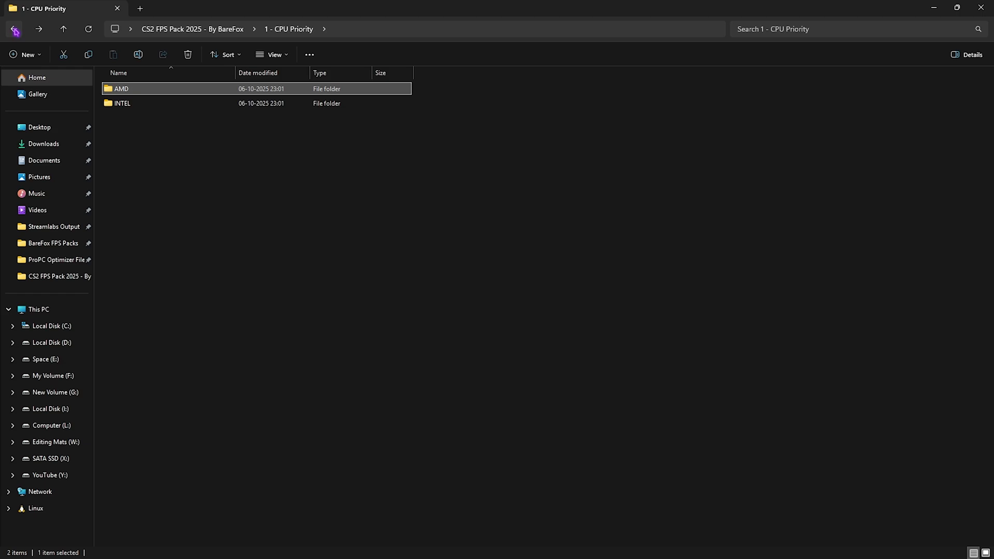
- Open the 2 - RAM Optimization folder and select 32GB Ram.reg
left_click(14, 29)
double_click(142, 103)
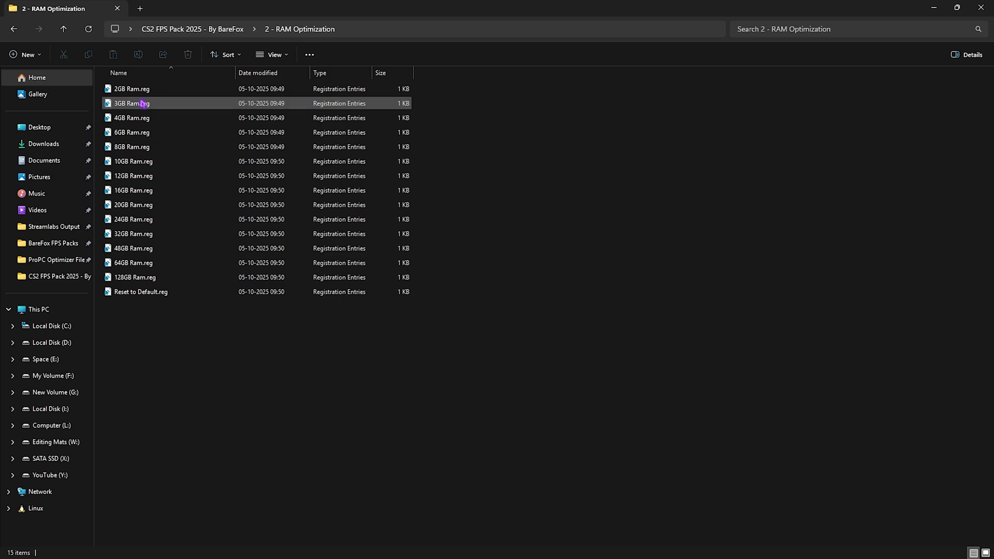
left_click(141, 237)
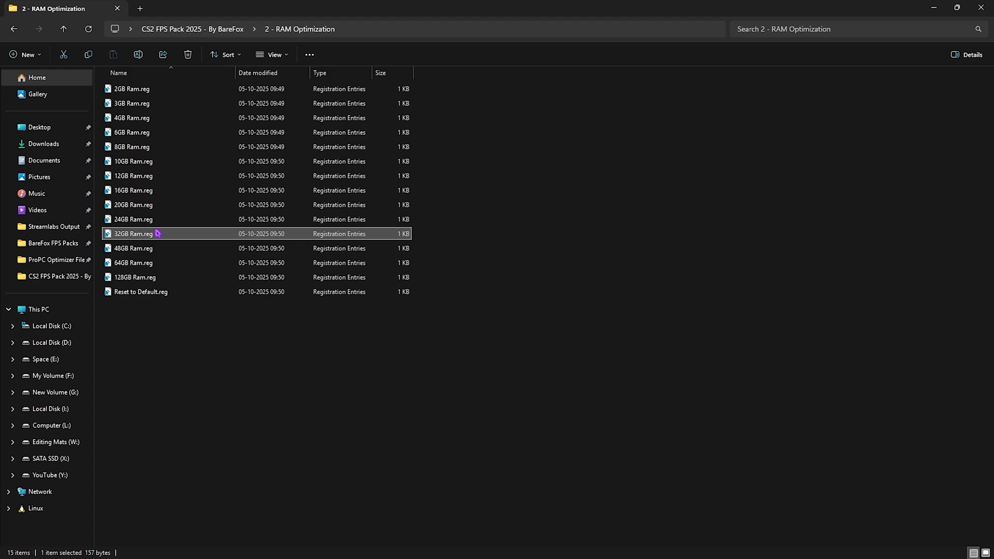
- Confirm 32.0 GB installed RAM in System Information, then select Reset to Default.reg
key("super")
type("sys")
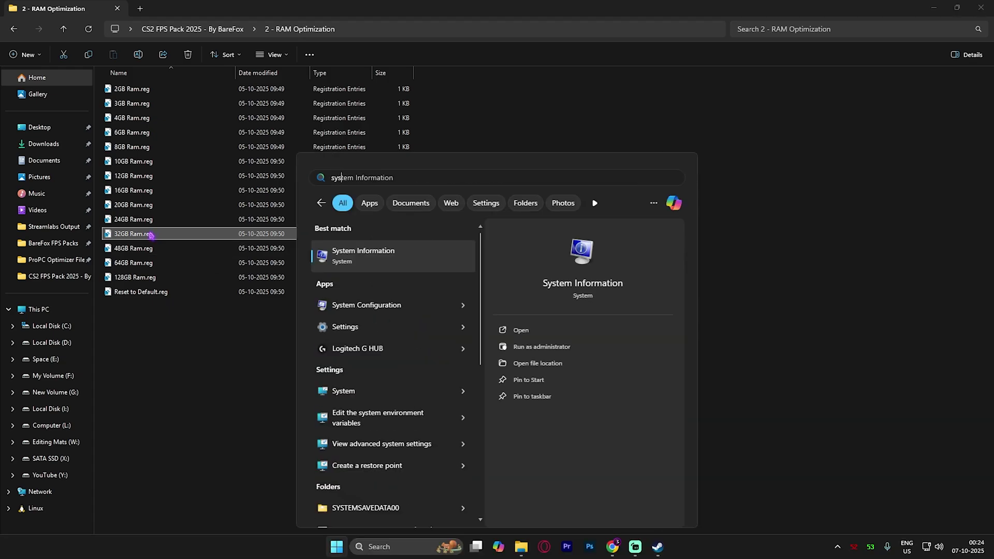
key("Return")
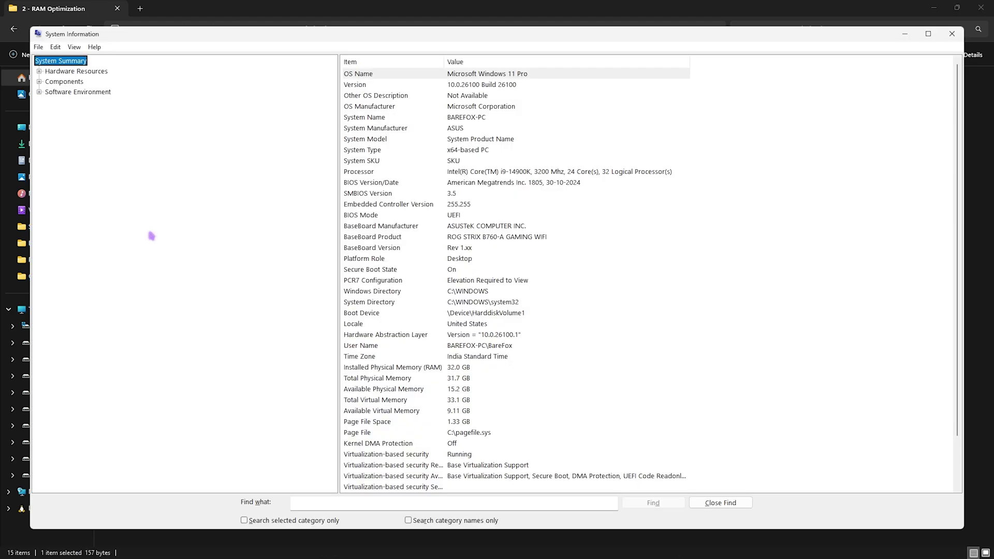
left_click(388, 368)
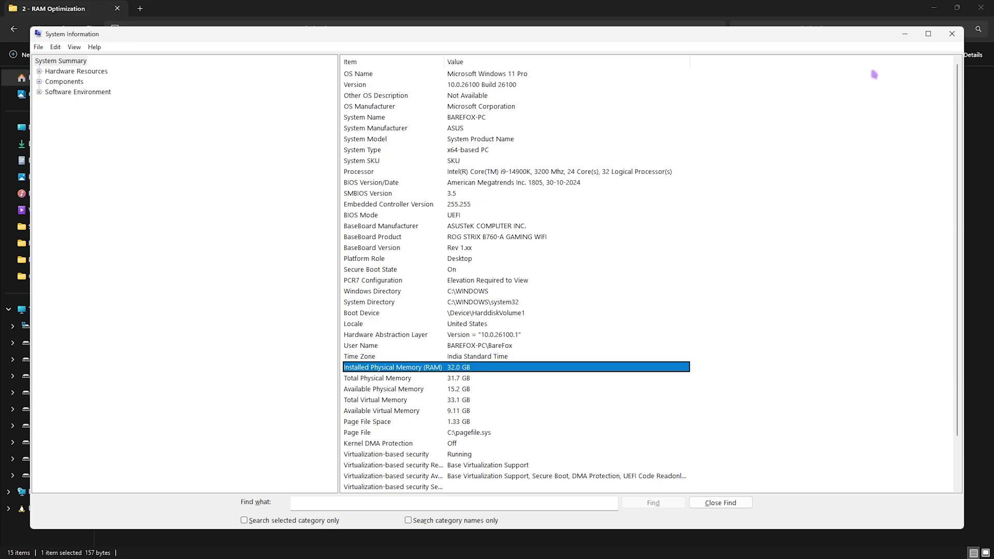
key("alt+F4")
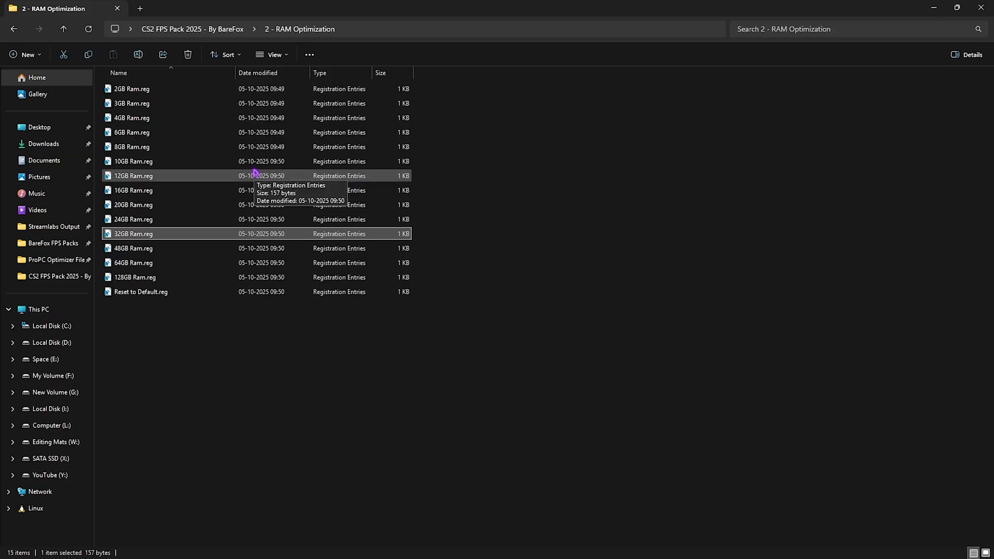
left_click(185, 294)
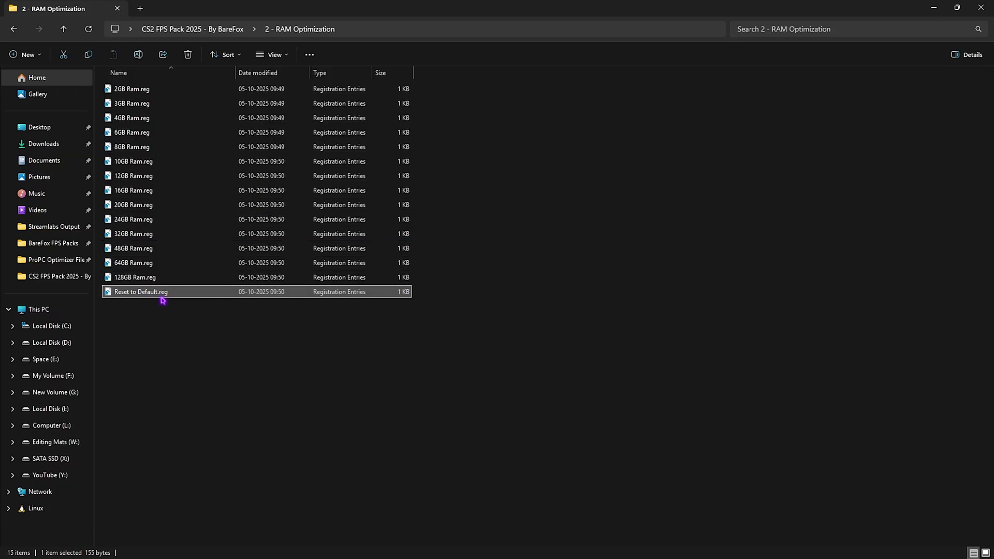
left_click(178, 29)
left_click(144, 118)
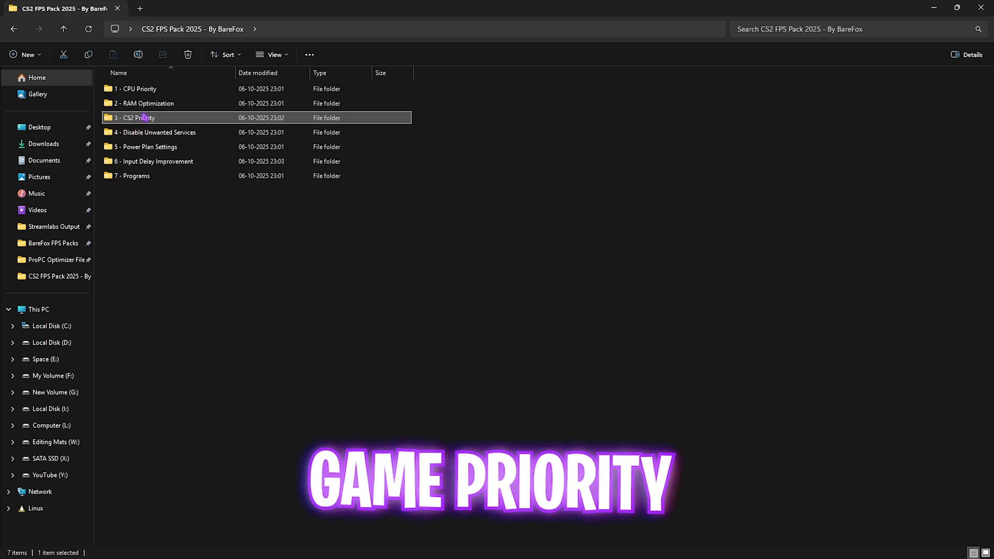
double_click(144, 117)
left_click(161, 89)
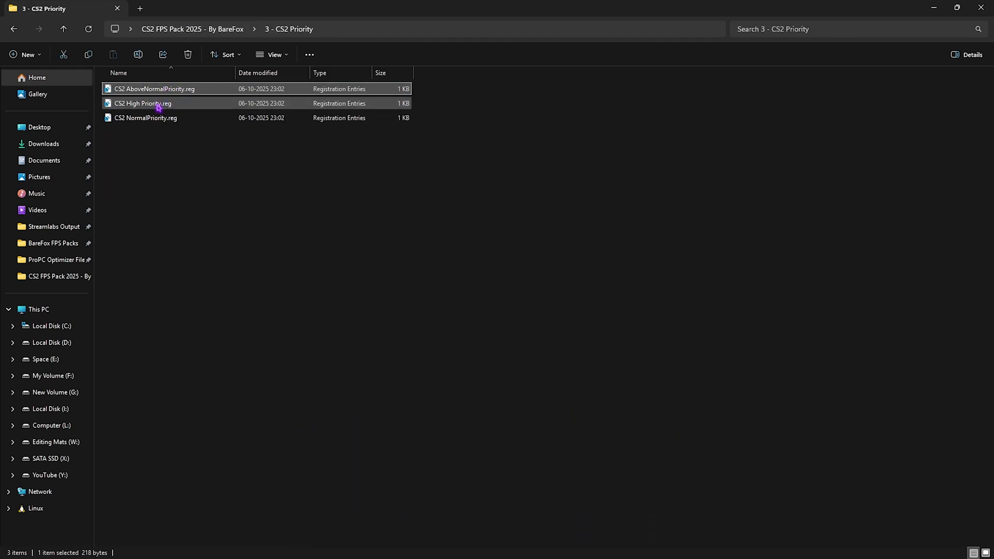
left_click(165, 118, "shift")
left_click(163, 163)
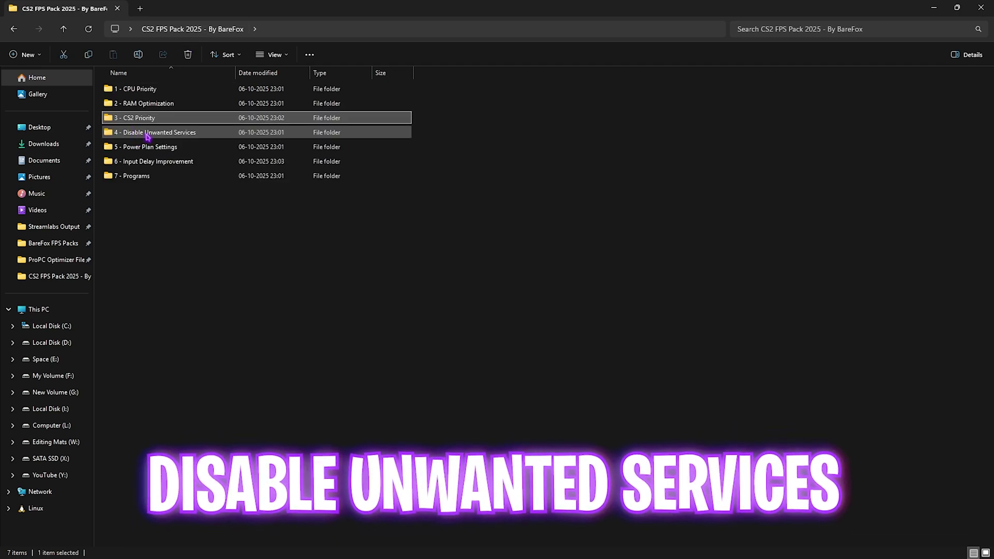
double_click(147, 133)
left_click_drag(195, 282, 182, 99)
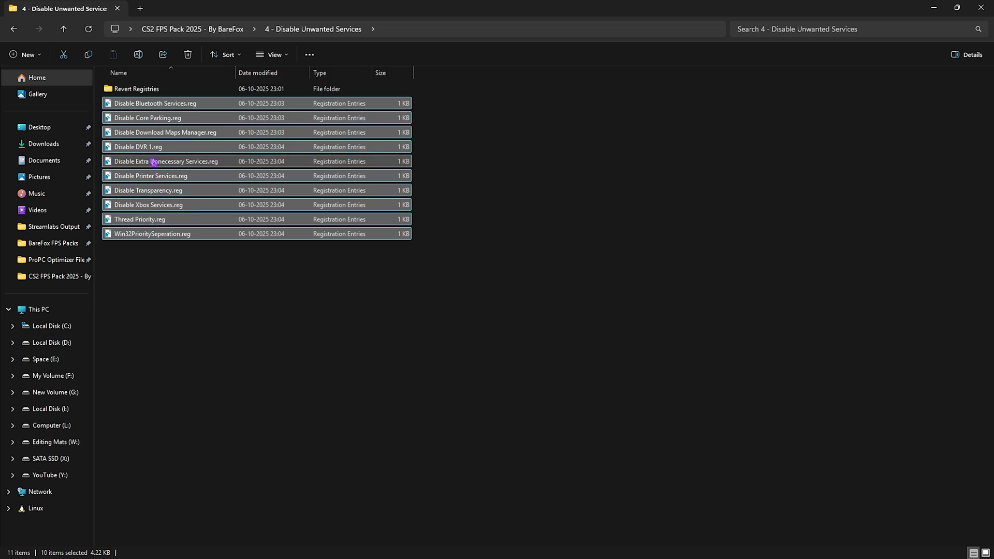
left_click(163, 107)
left_click(224, 176, "ctrl")
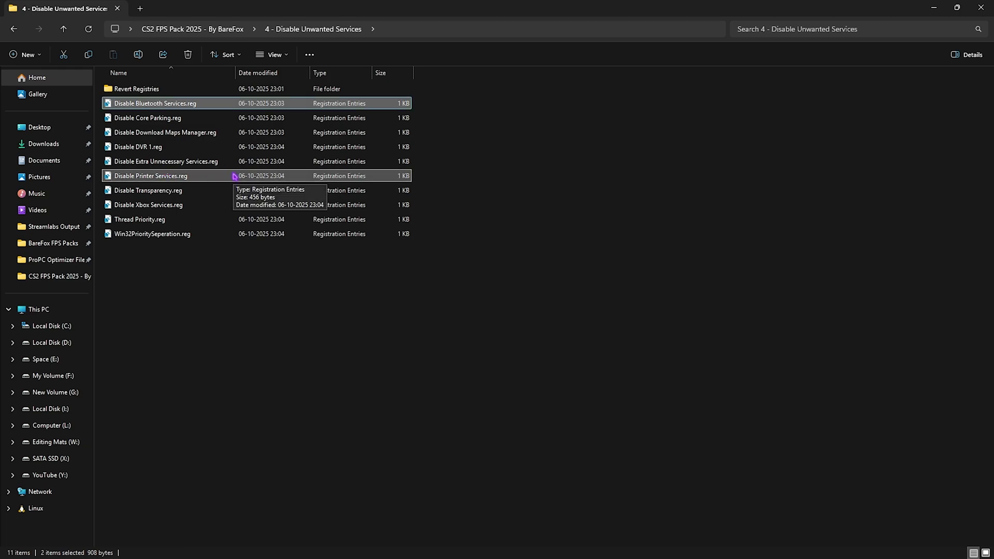
left_click(147, 91)
double_click(149, 92)
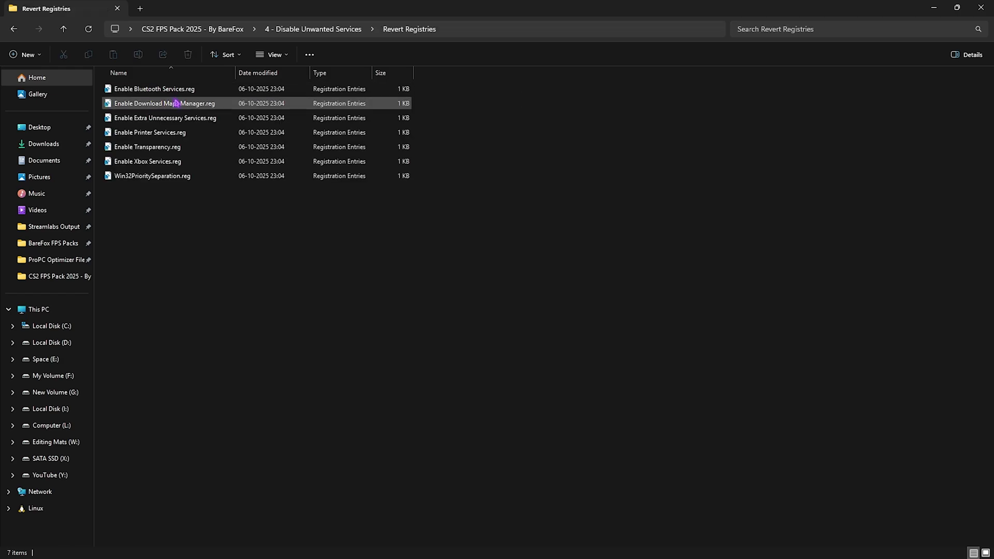
- Open 5 - Power Plan Settings and run the Ultimate Performance import script as administrator
left_click(218, 30)
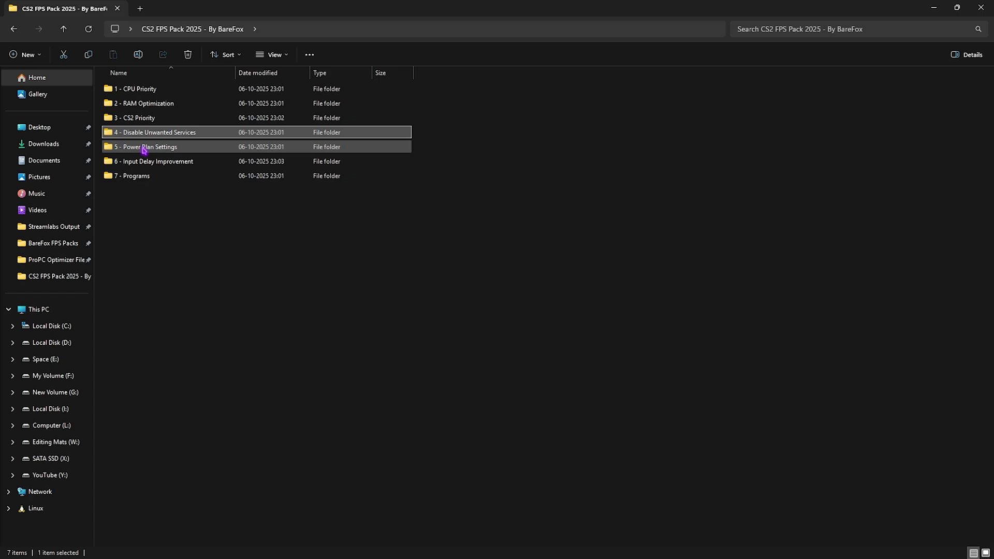
double_click(153, 149)
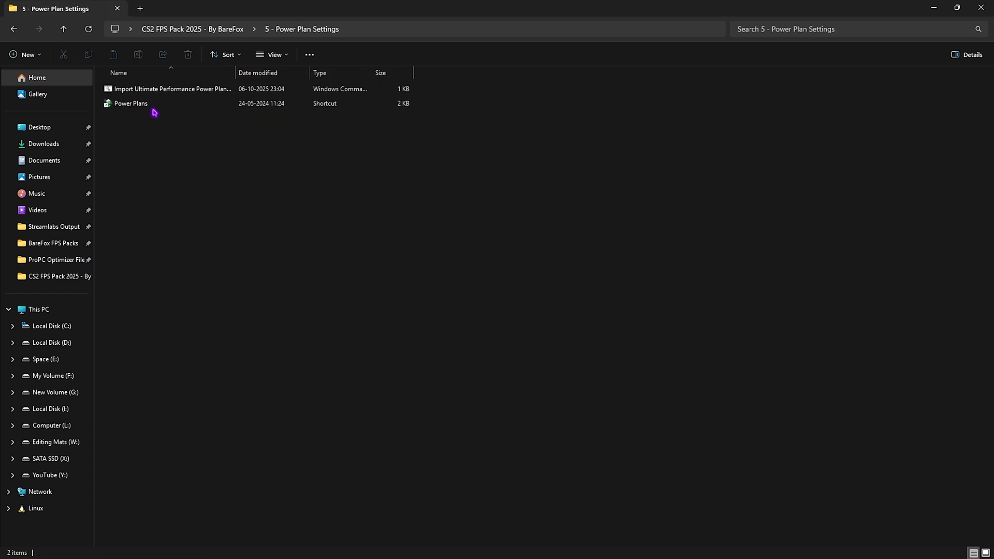
right_click(148, 90)
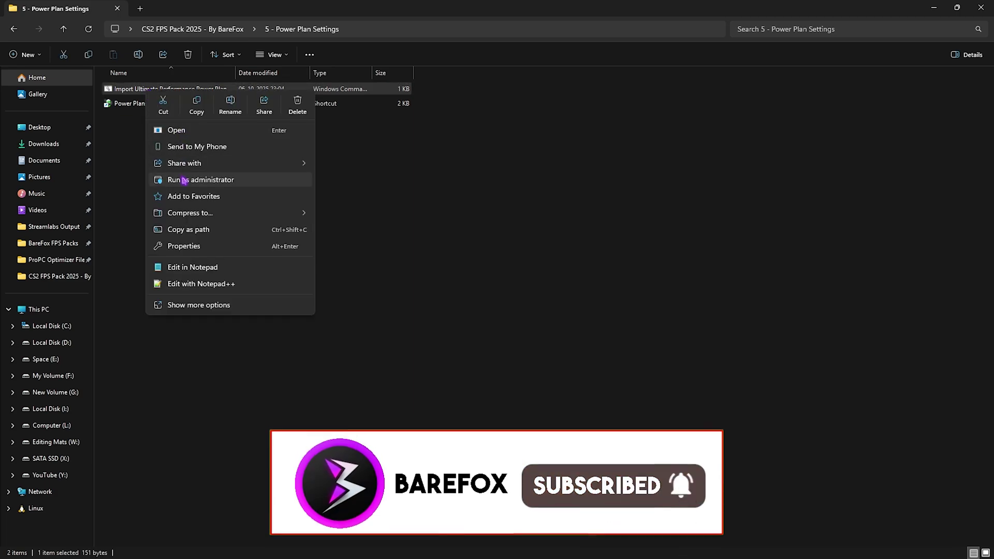
left_click(123, 165)
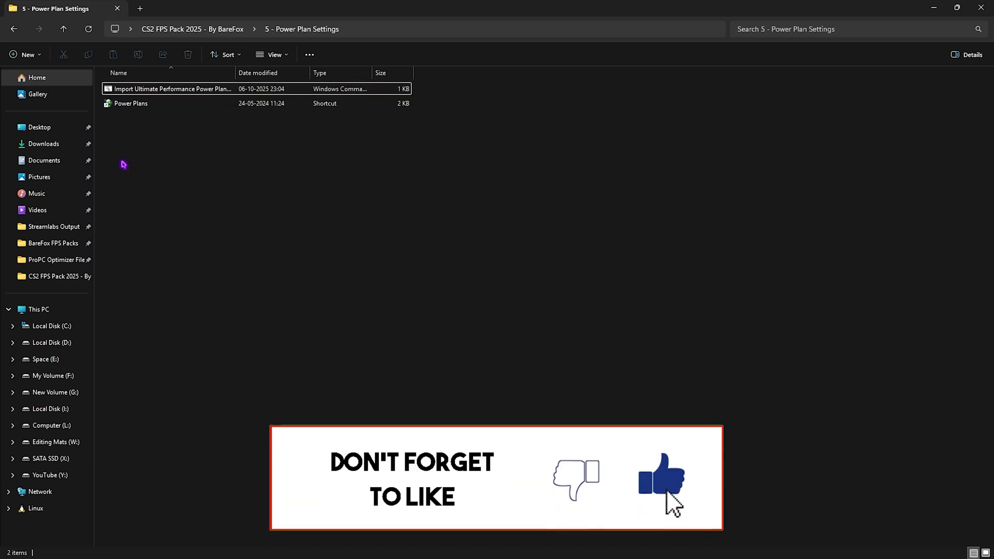
- Verify Ultimate Performance is the active power plan, then return to the CS2 FPS Pack folder
double_click(131, 104)
left_click(137, 163)
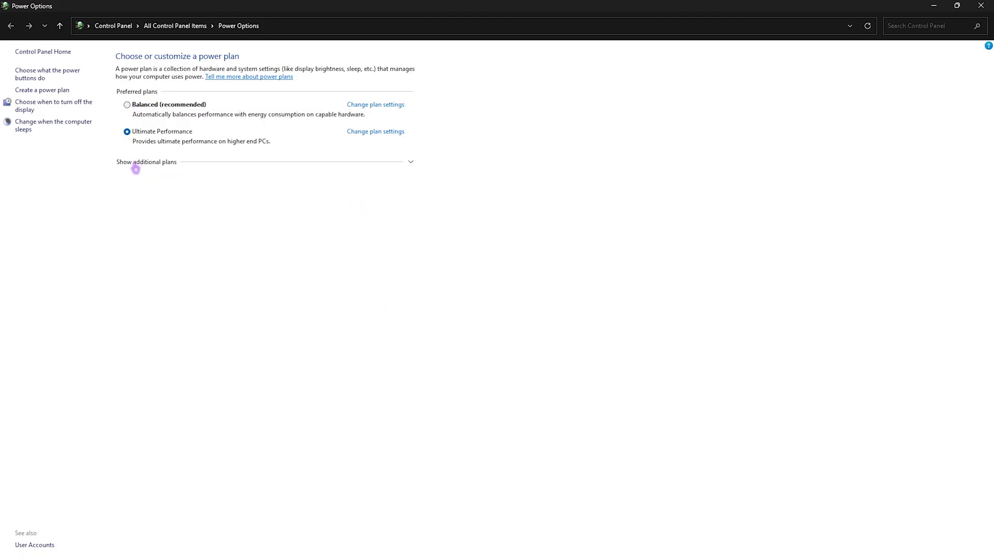
left_click(135, 163)
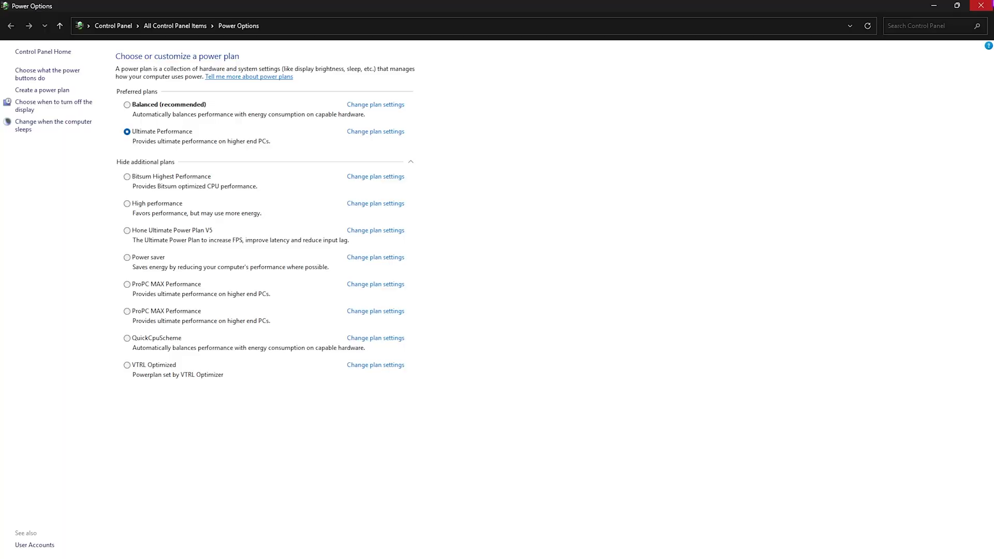
left_click(981, 5)
left_click(228, 29)
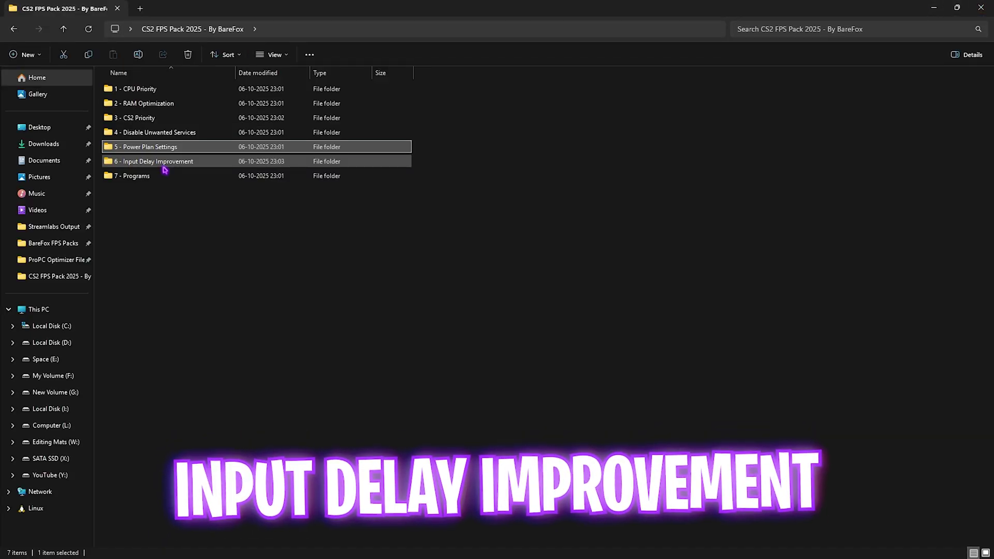
- Review the five keyboard buffer registry files in Input Delay Improvement's Keyboard Latency Fix
double_click(163, 164)
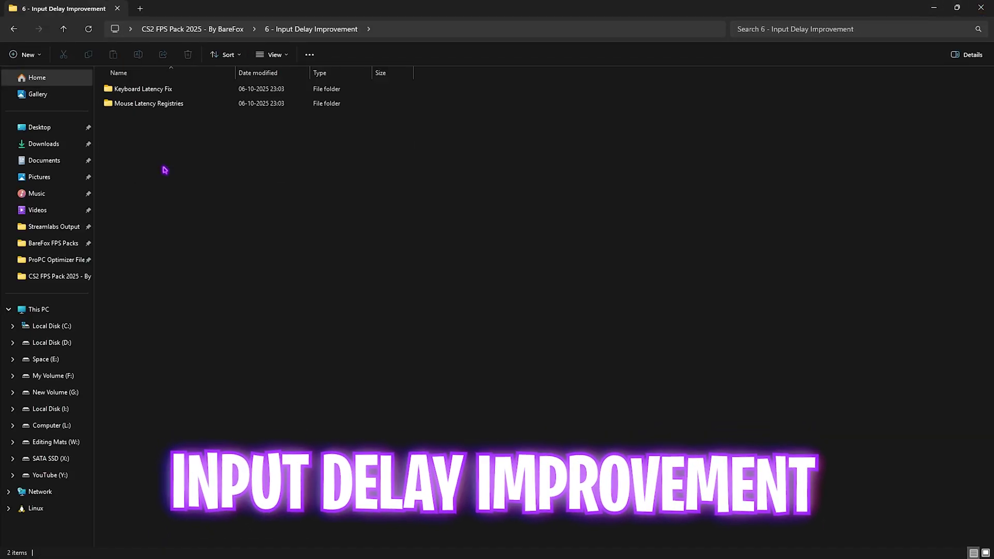
double_click(166, 89)
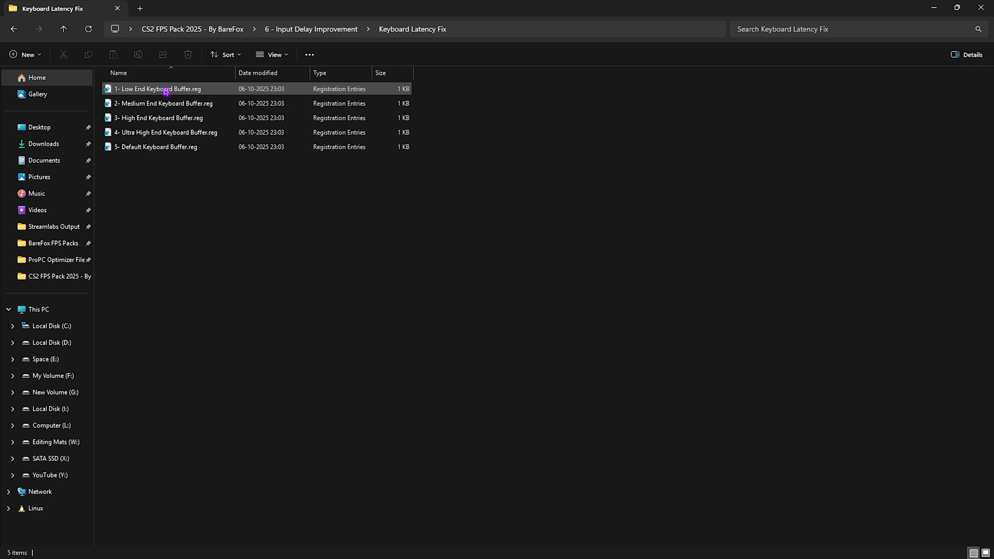
left_click_drag(164, 191, 163, 88)
left_click(201, 214)
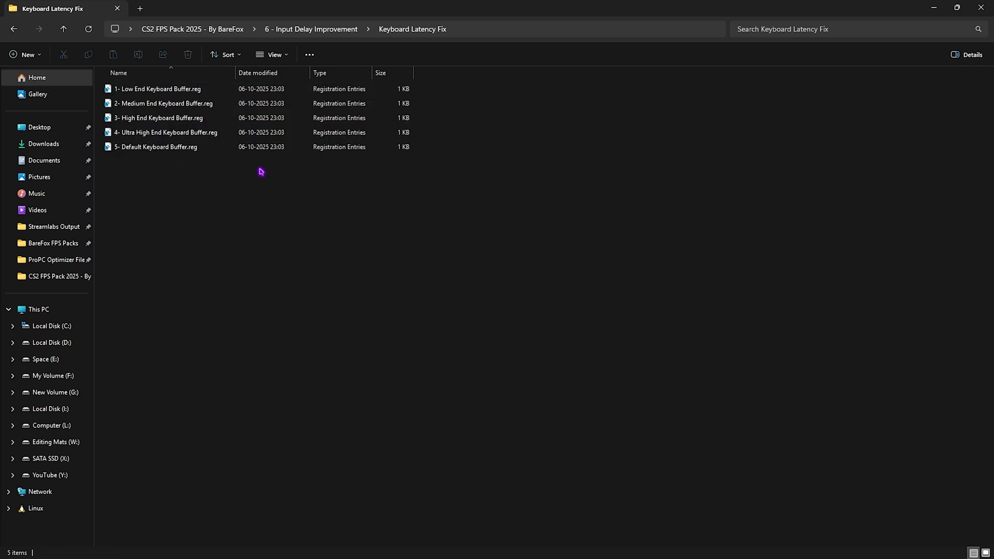
left_click(313, 29)
- Read Fix Mouse Curve.reg's sensitivity and curve values in Notepad, then close it
double_click(161, 103)
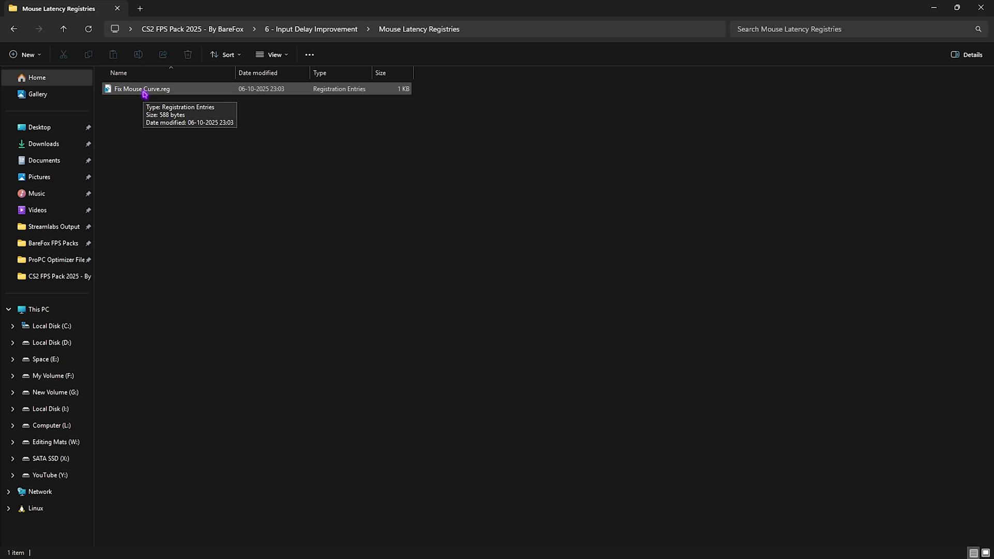
right_click(144, 93)
left_click(171, 266)
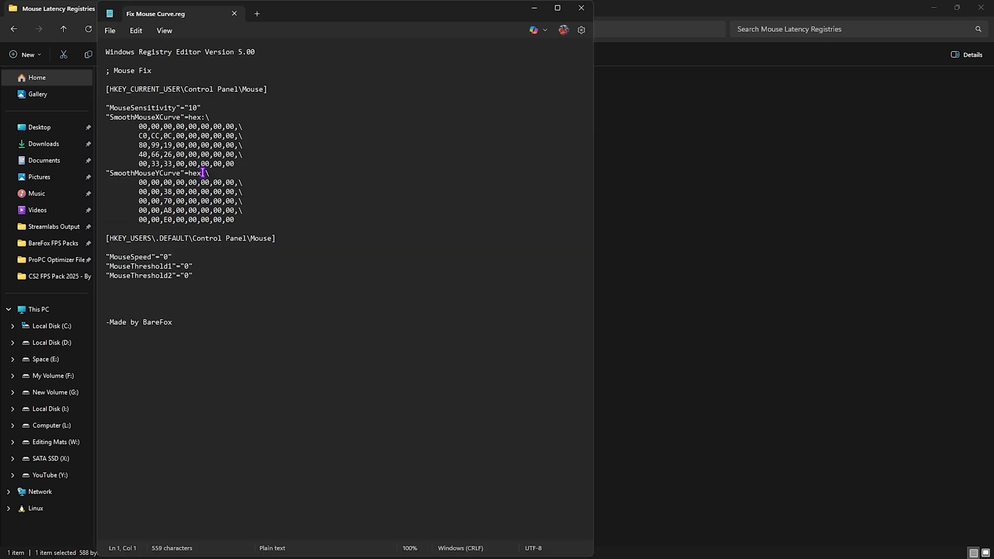
left_click_drag(109, 108, 209, 154)
left_click(580, 7)
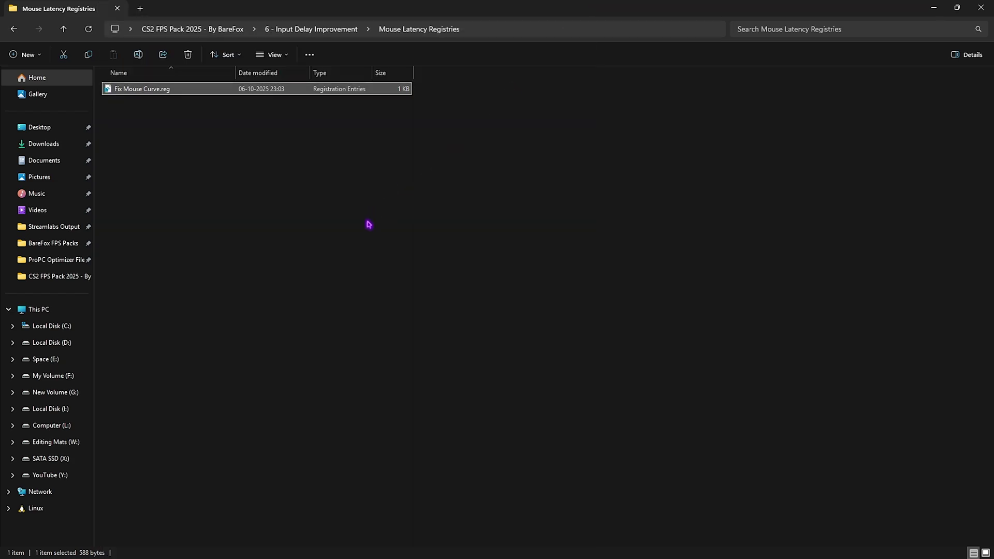
left_click(192, 29)
- Run Clean Temporary Files.bat from 7 - Programs as administrator and close its console
double_click(156, 177)
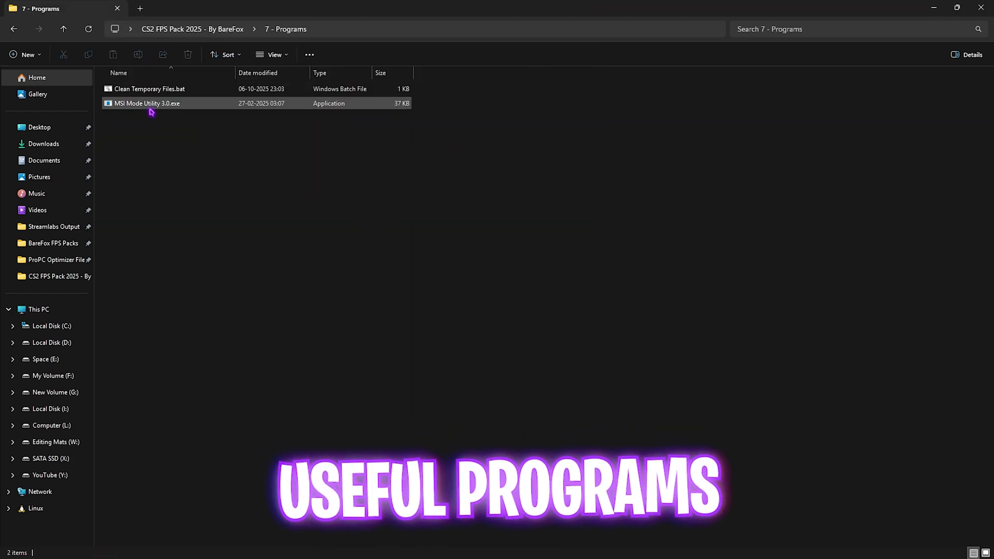
right_click(156, 90)
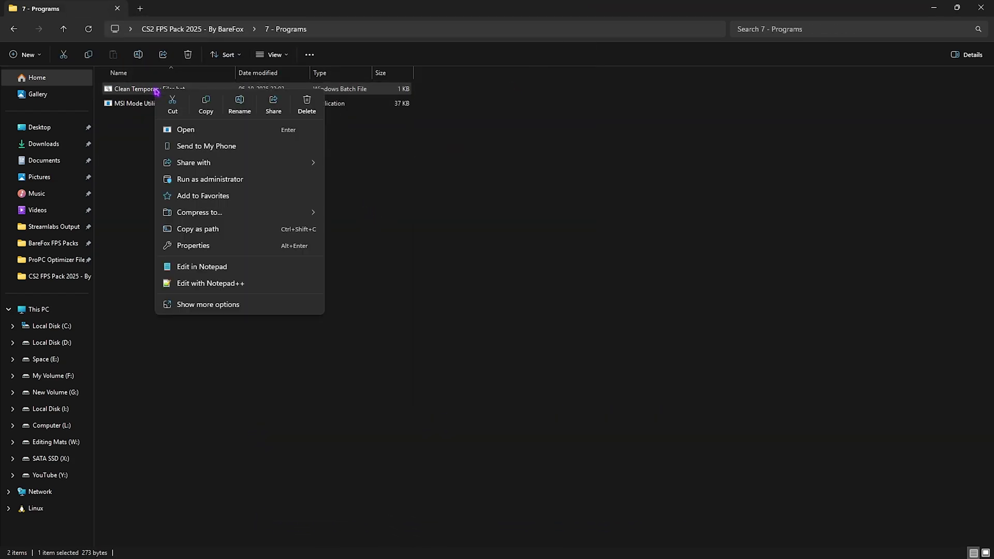
left_click(203, 180)
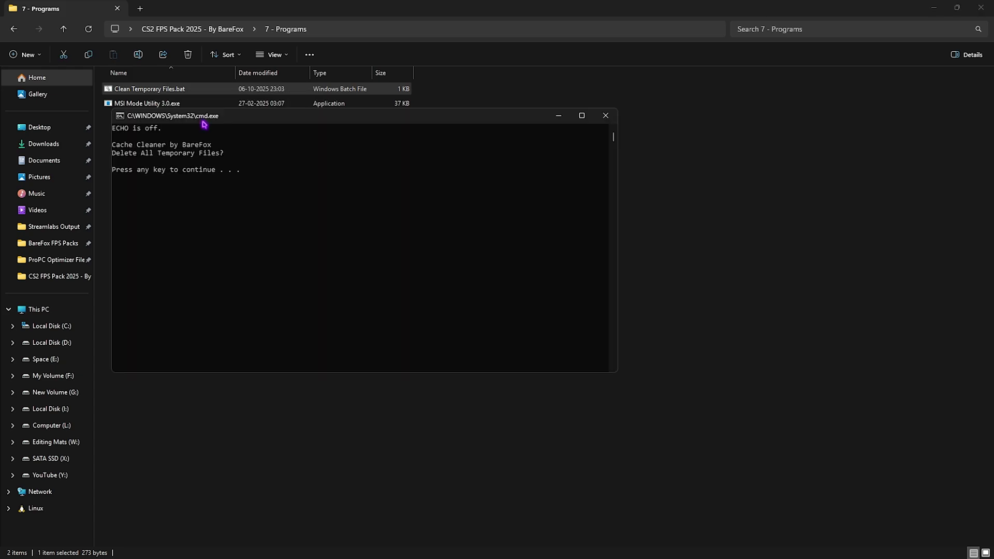
key("Return")
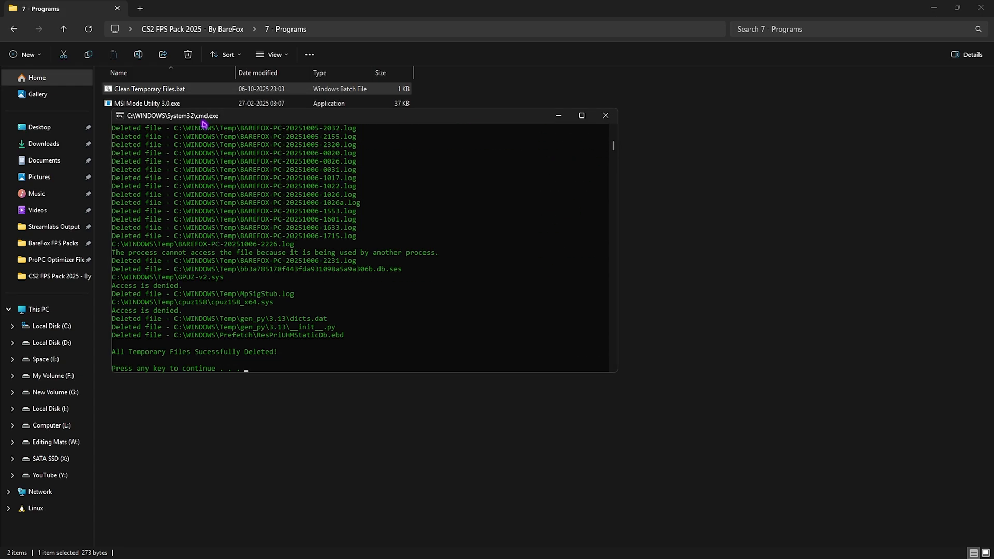
left_click(605, 115)
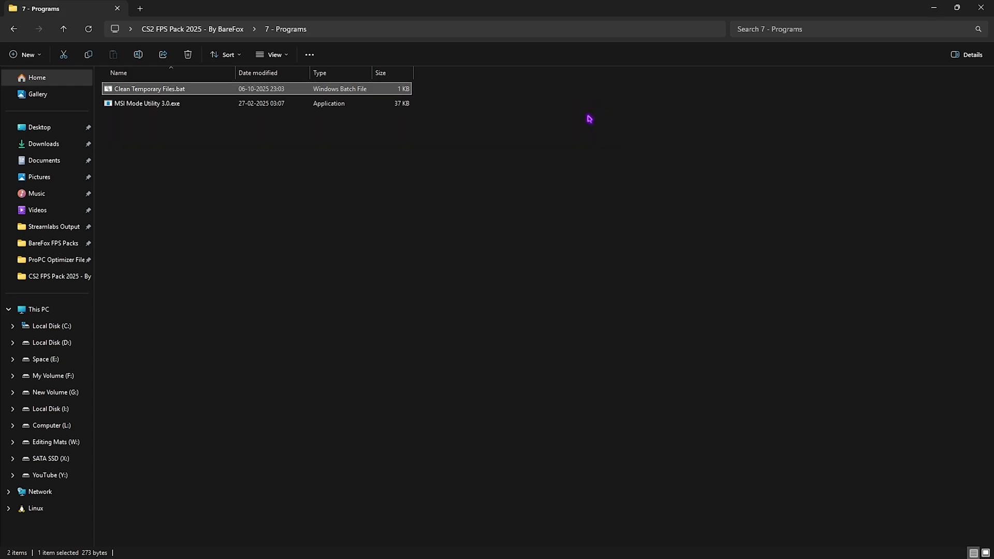
left_click(147, 104)
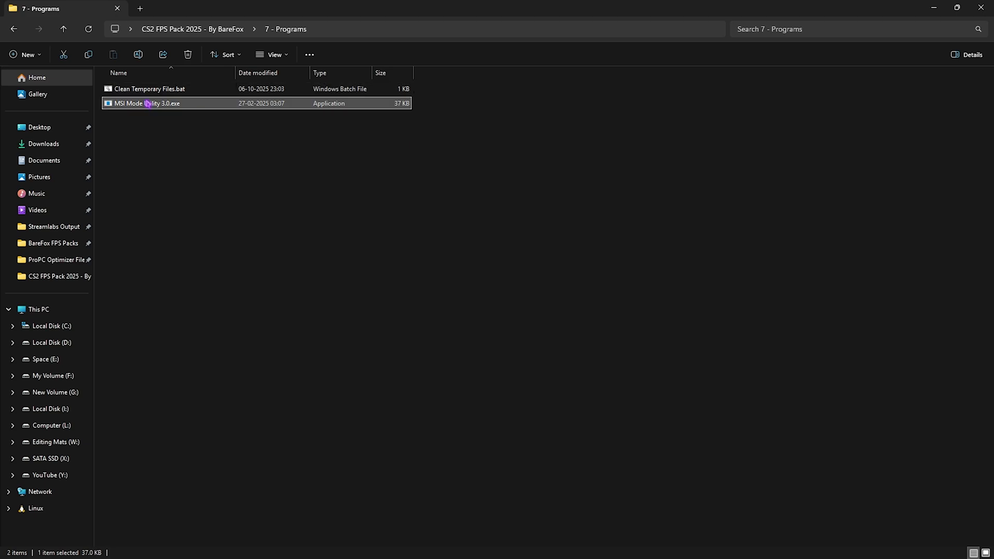
- Run MSI Mode Utility 3.0 as administrator and give the RTX 2070 SUPER High interrupt priority
right_click(193, 107)
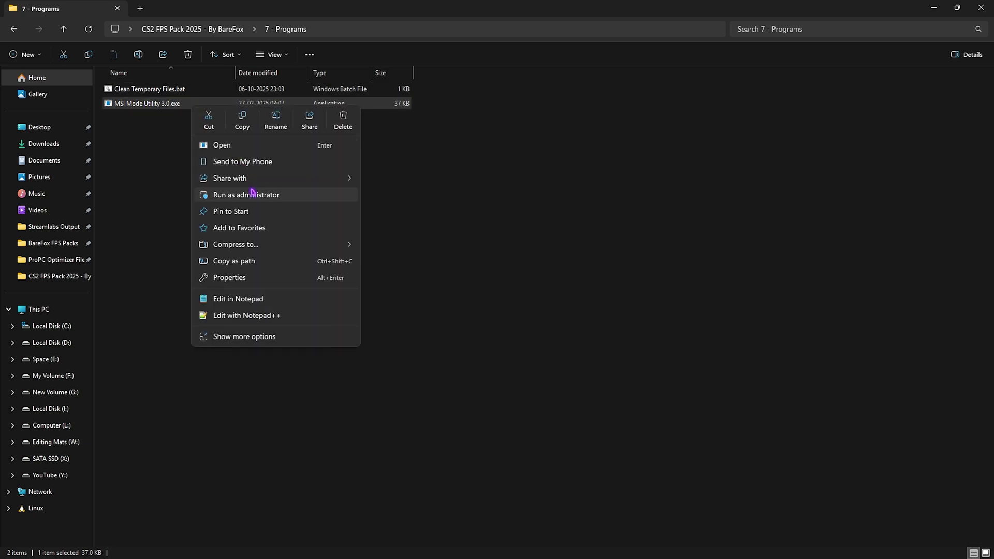
left_click(252, 195)
left_click(138, 79)
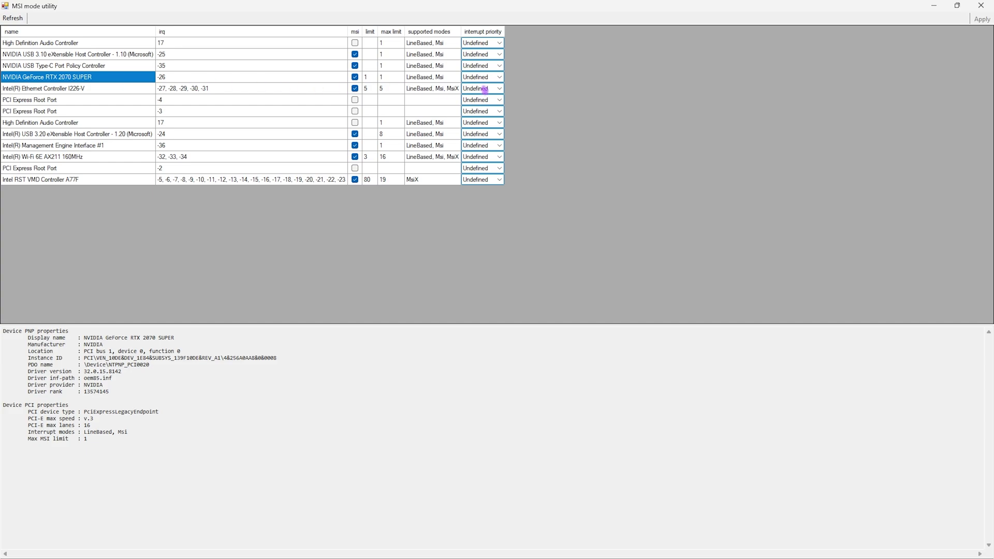
left_click(484, 77)
left_click(480, 109)
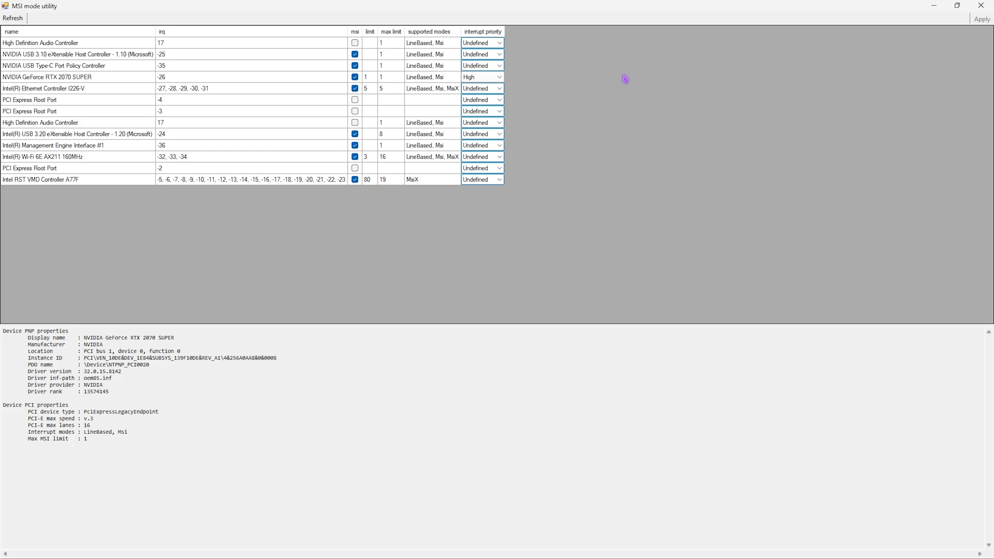
left_click(988, 8)
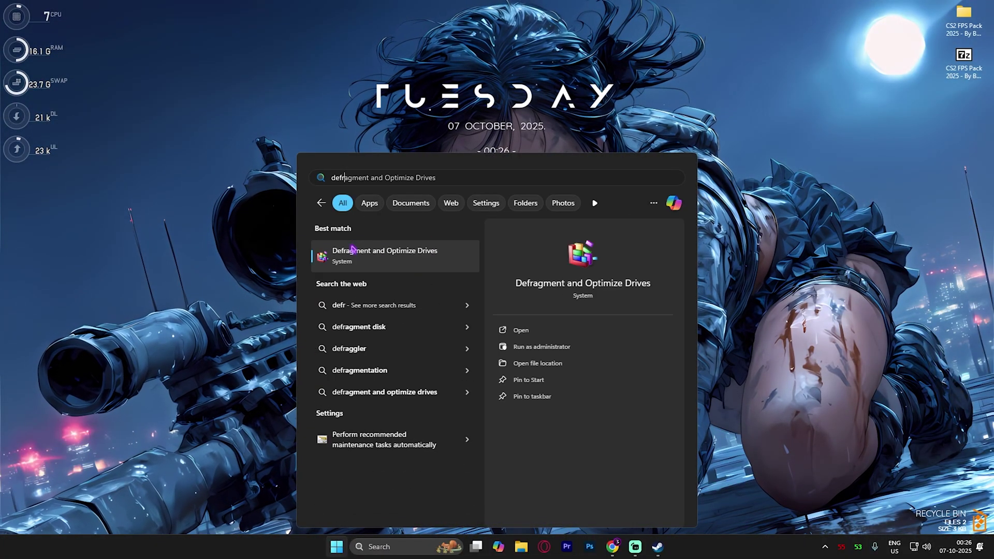
- In Defragment and Optimize Drives, optimize C:, then analyze and optimize Space (E:)
left_click(352, 250)
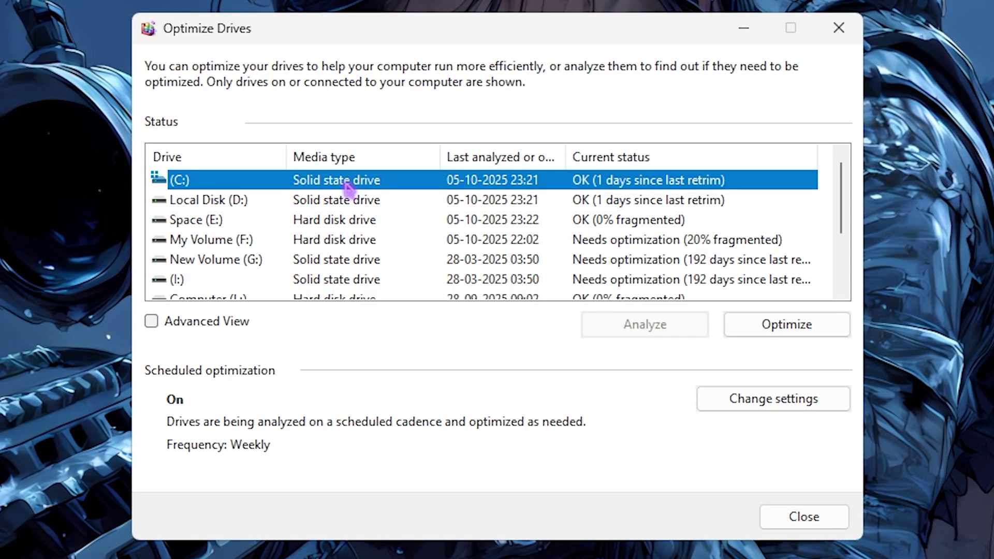
left_click(766, 331)
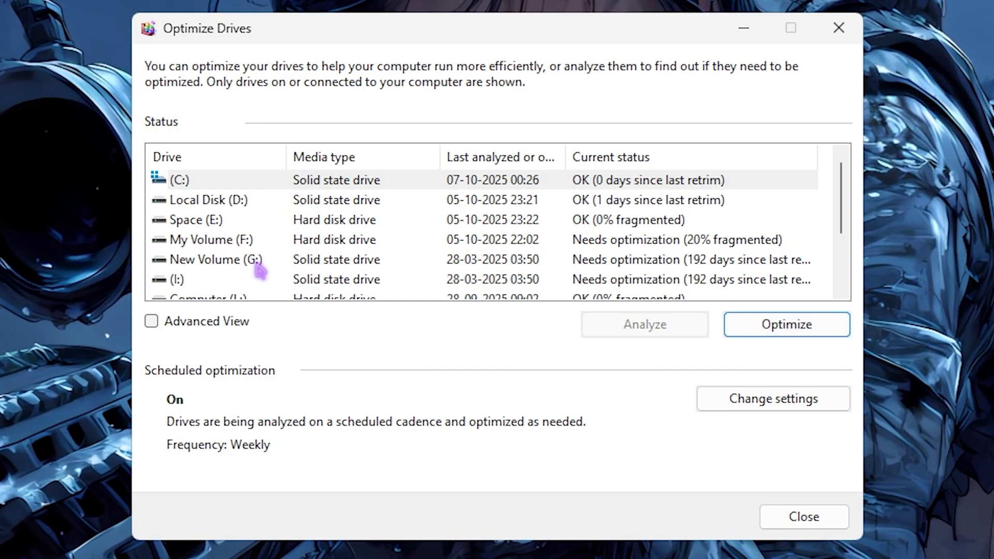
left_click(316, 222)
left_click(656, 325)
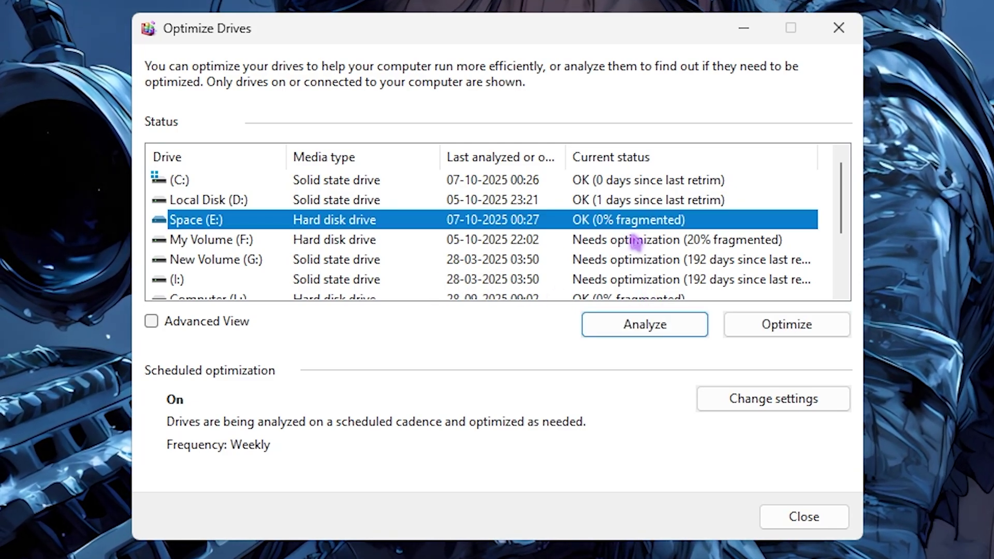
left_click(762, 331)
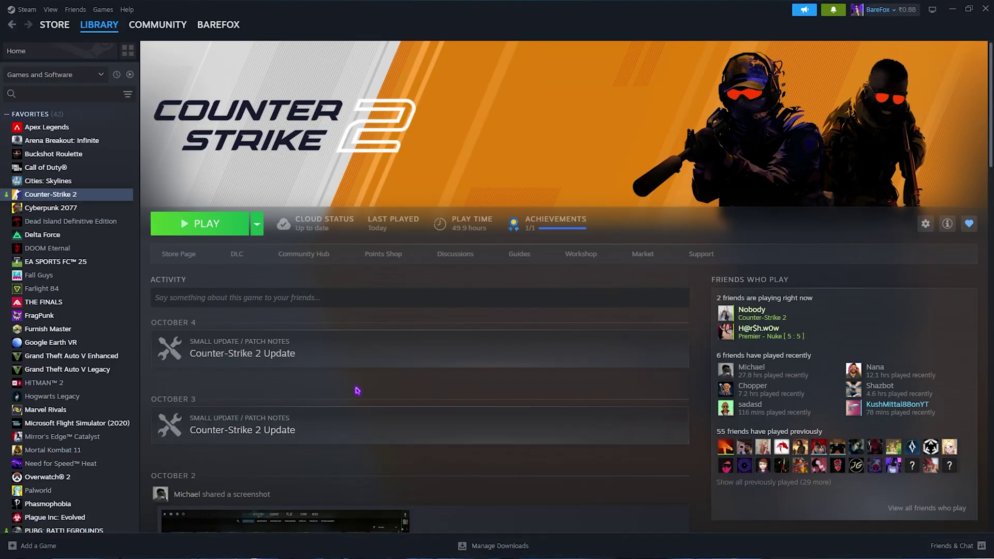
- Give Counter-Strike 2 the launch options '-useallavailablecores -dx12' in its Properties and close the window
right_click(83, 195)
left_click(124, 272)
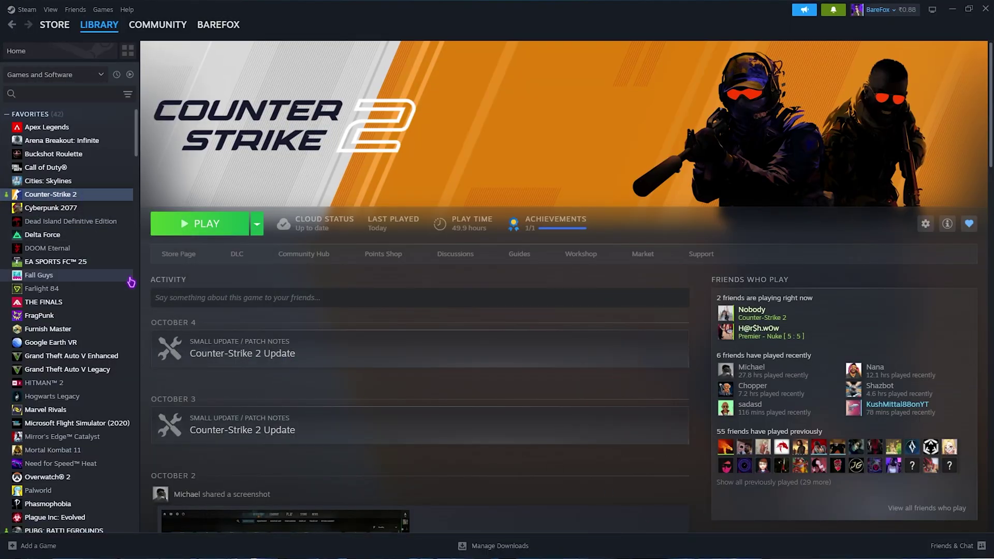
left_click(428, 354)
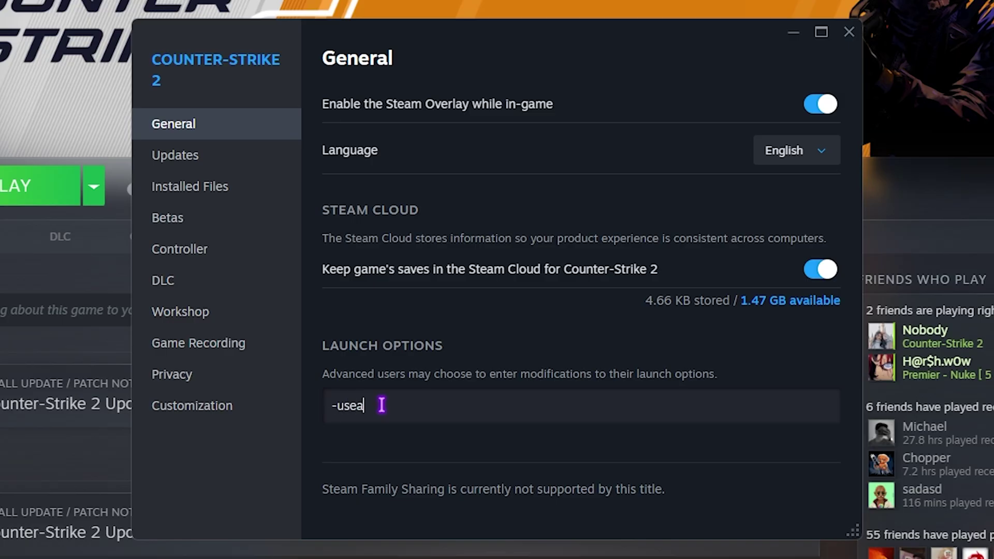
type("-useallavailablecores -dx11")
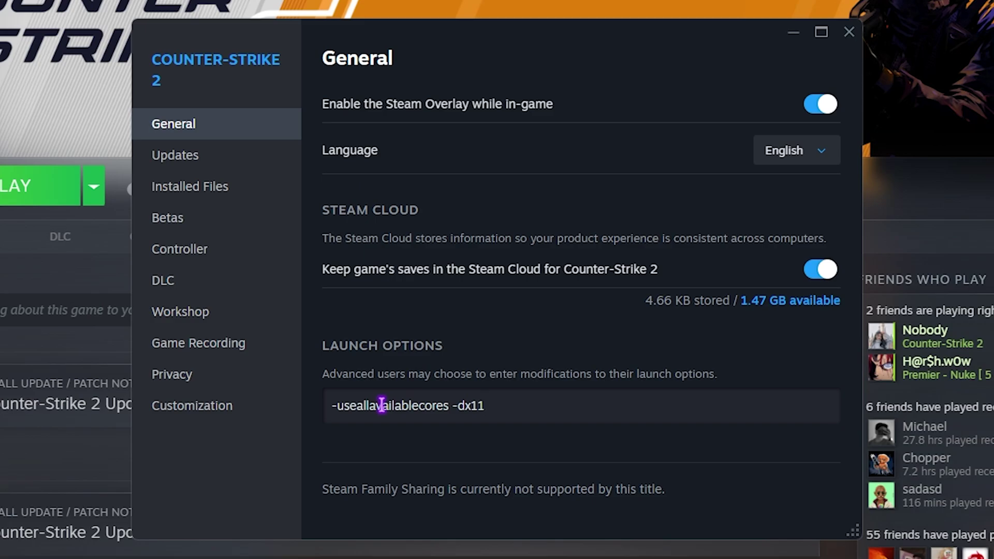
key("BackSpace")
type("2")
left_click(849, 31)
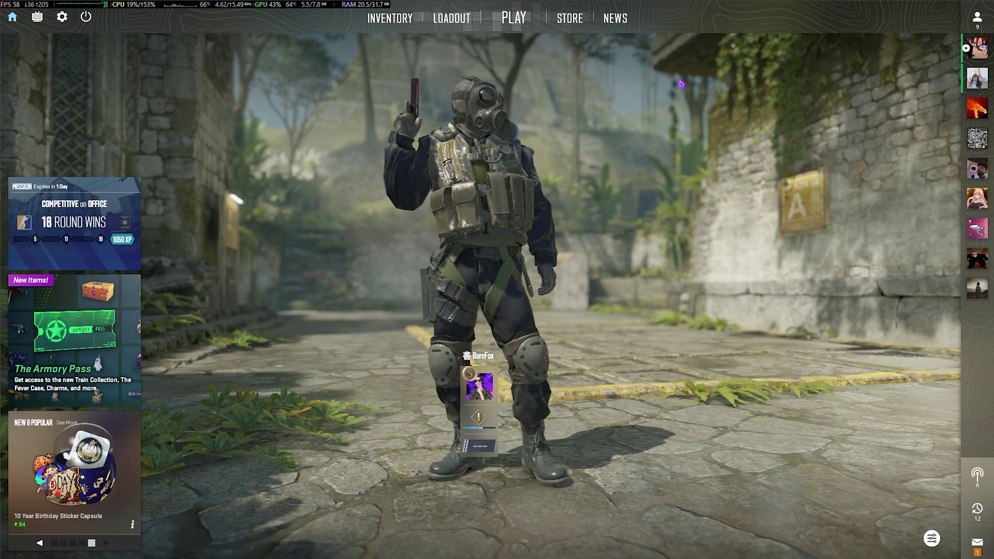
- Check the Video tab, then review Advanced Video's V-Sync, Reflex and max FPS settings
left_click(63, 20)
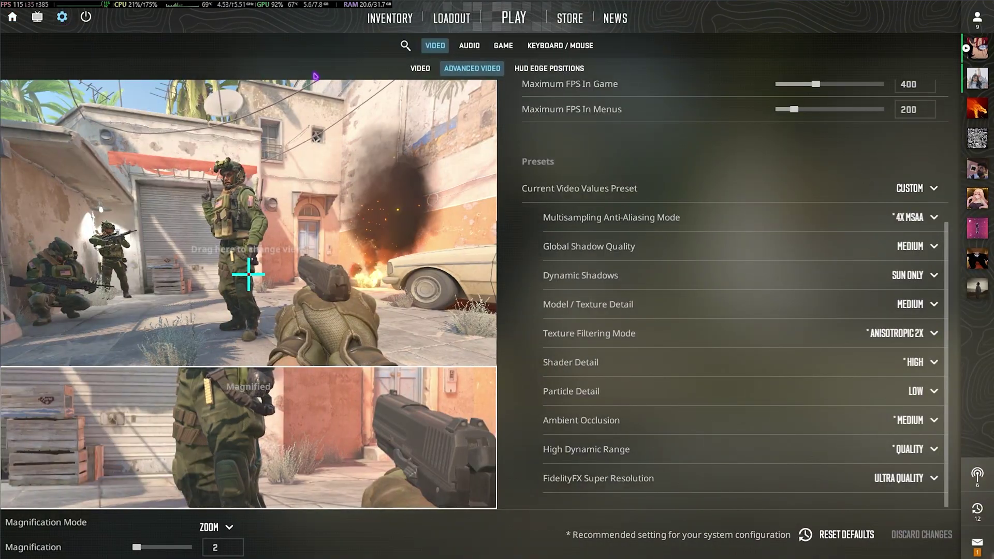
left_click(420, 68)
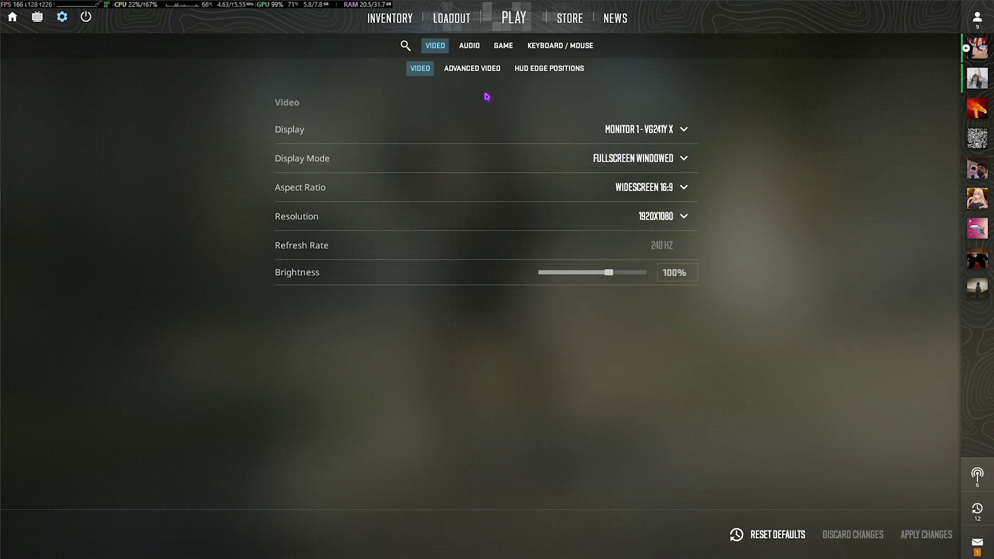
left_click(483, 70)
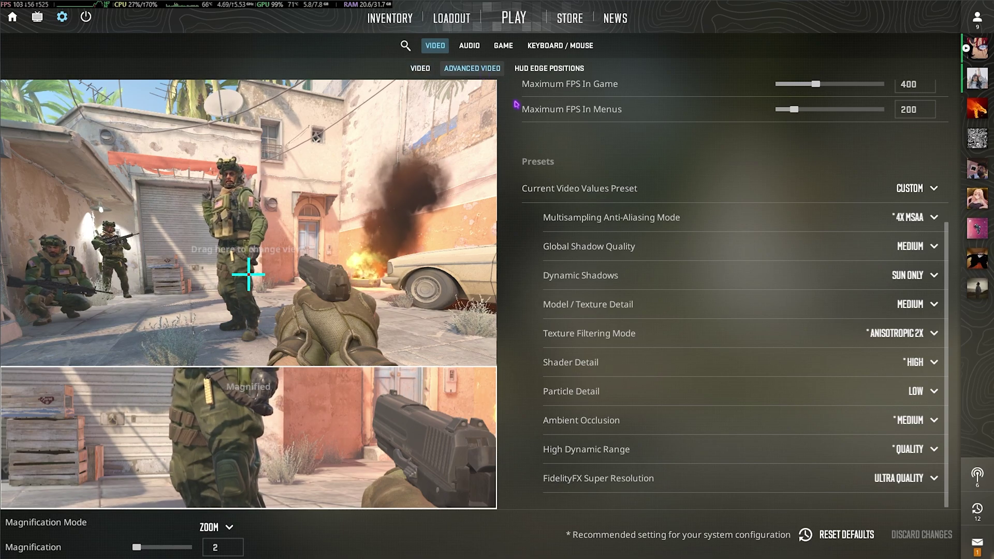
scroll(609, 152, "up", 4)
mouse_move(533, 130)
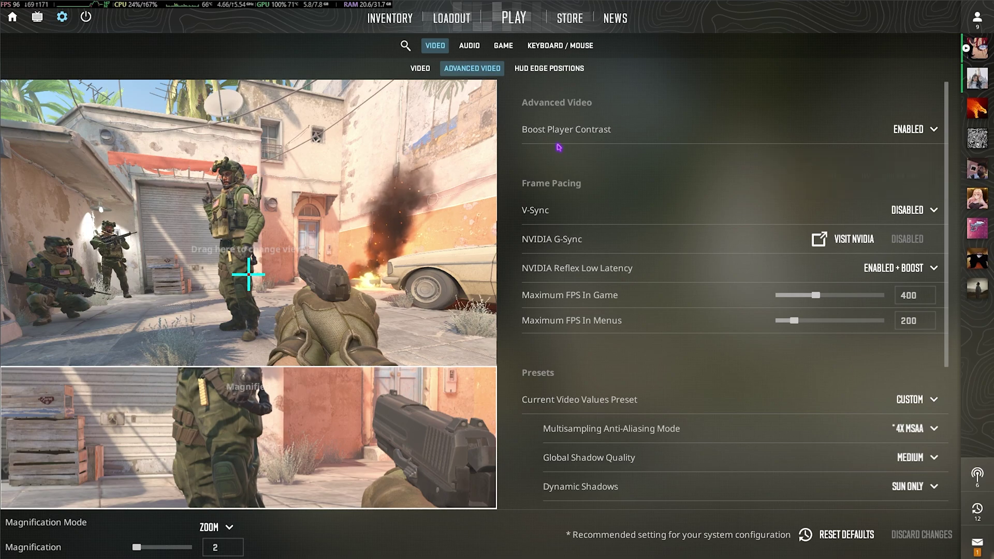
mouse_move(573, 223)
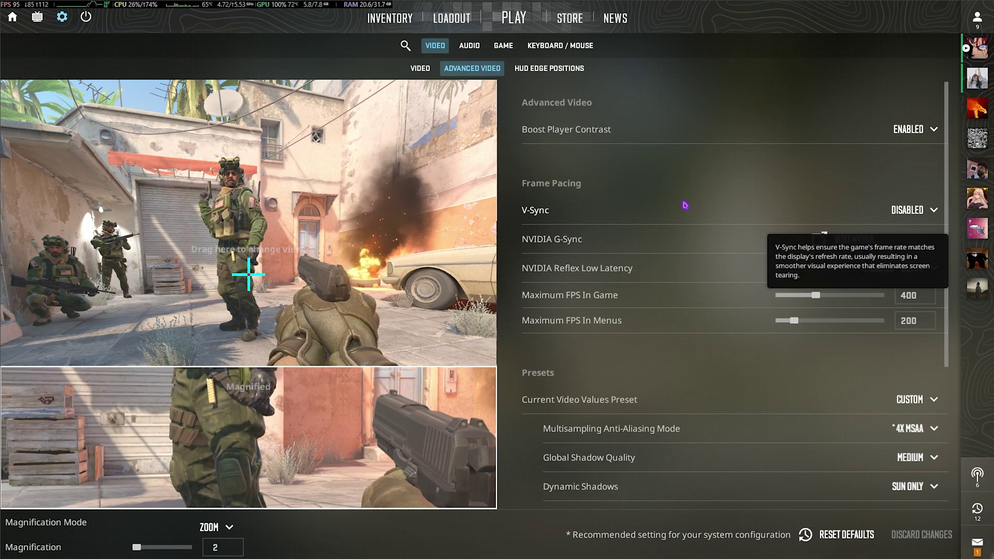
mouse_move(581, 269)
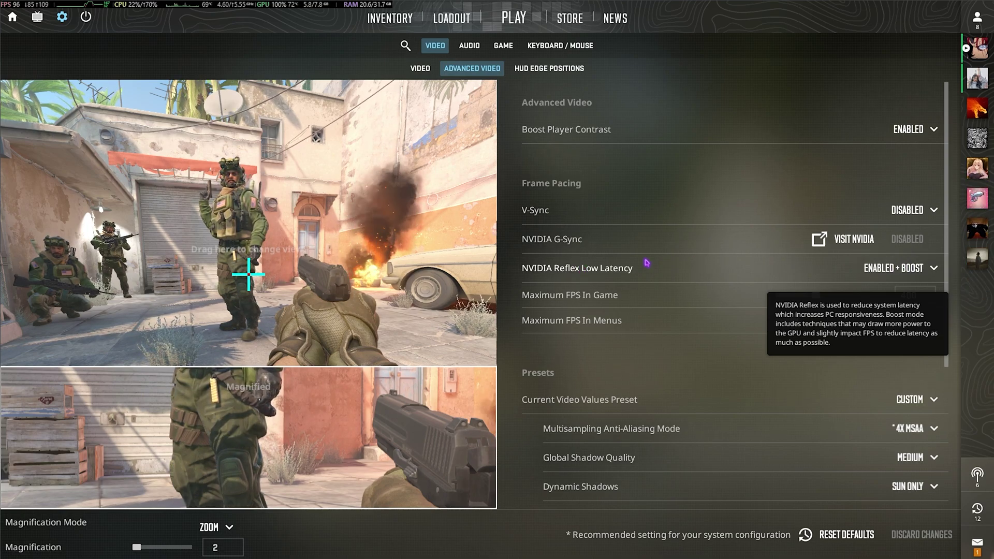
scroll(539, 282, "down", 3)
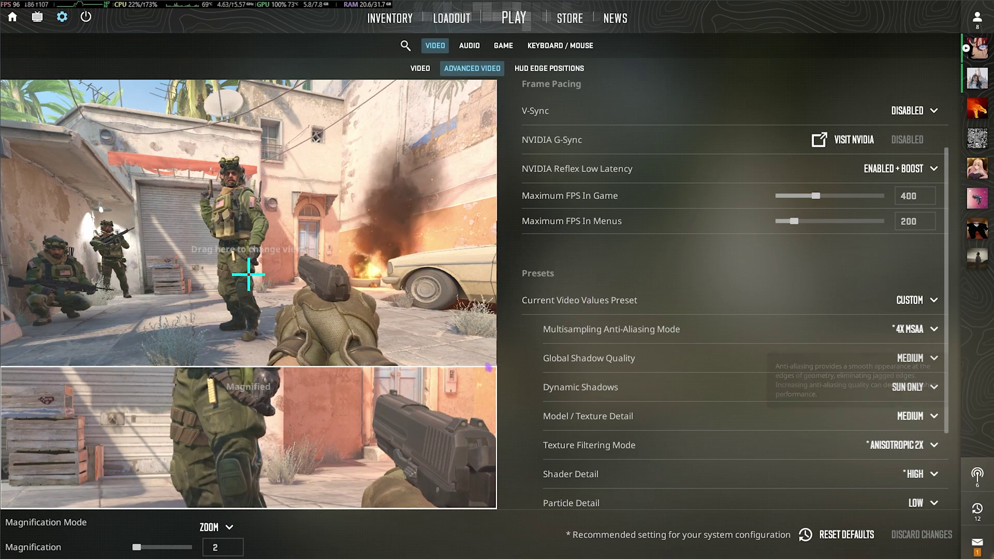
- Keep anti-aliasing at 4X MSAA and global shadow quality at Medium
mouse_move(580, 342)
left_click(907, 329)
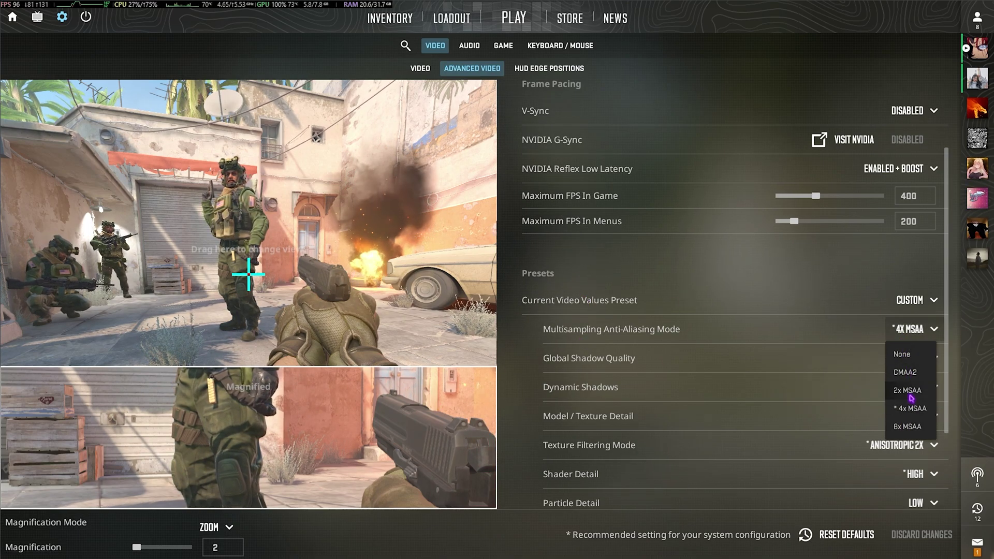
left_click(910, 409)
scroll(621, 326, "down", 2)
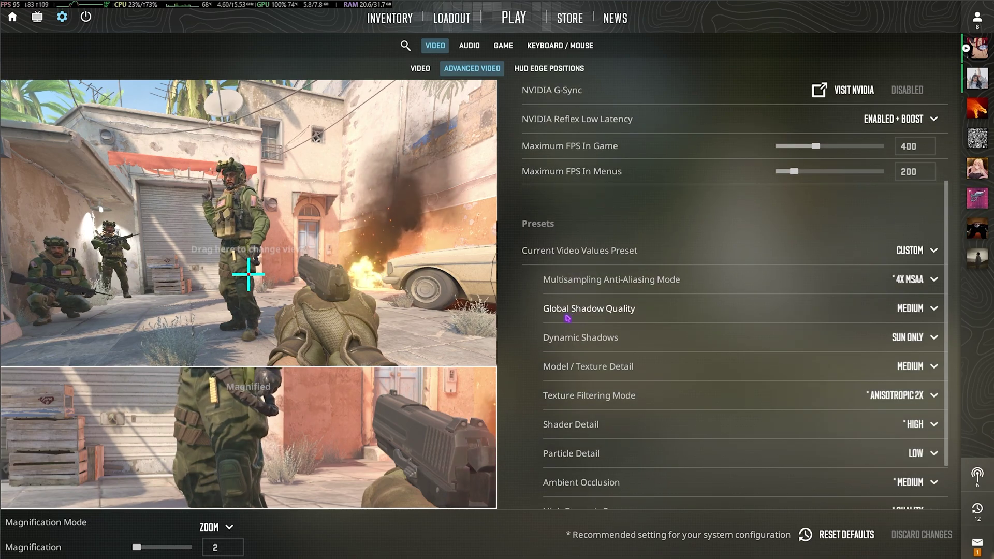
left_click(920, 310)
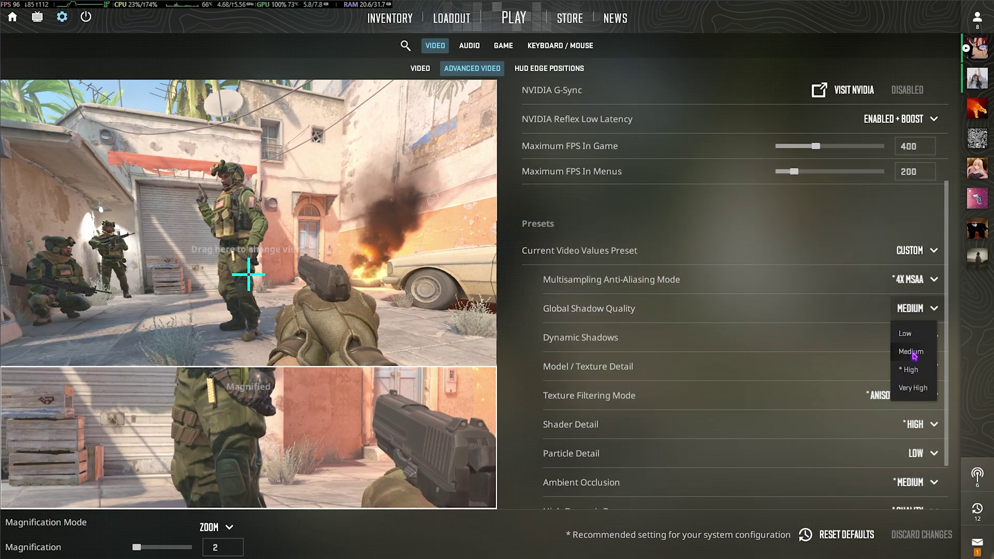
left_click(911, 351)
scroll(816, 327, "up", 4)
scroll(690, 372, "down", 4)
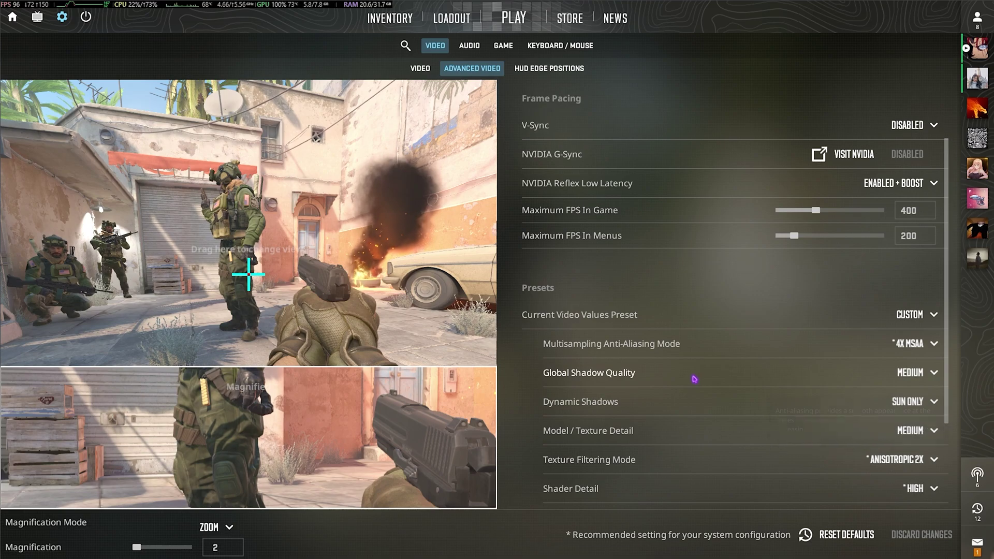
- Set model / texture detail to Medium and keep texture filtering at Anisotropic 2X
left_click(910, 352)
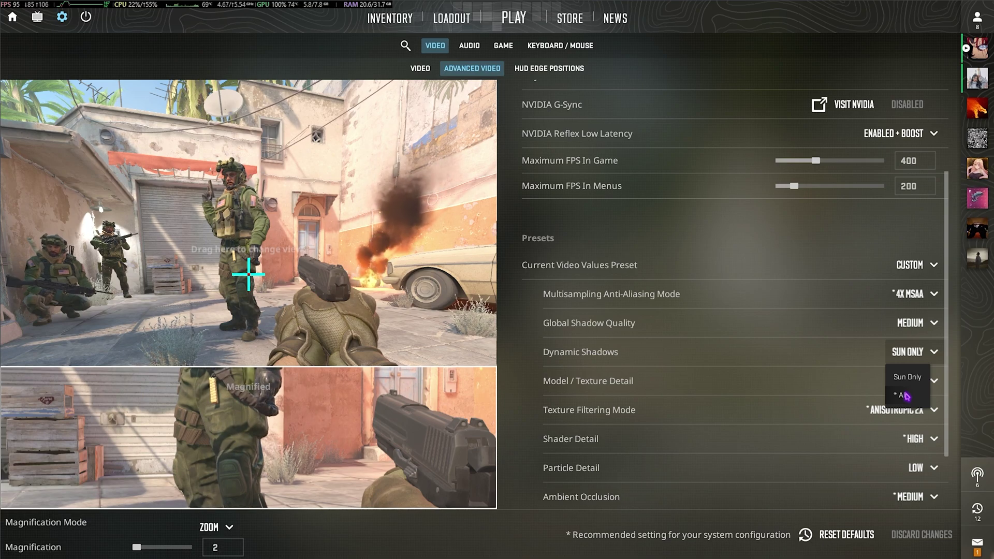
left_click(911, 381)
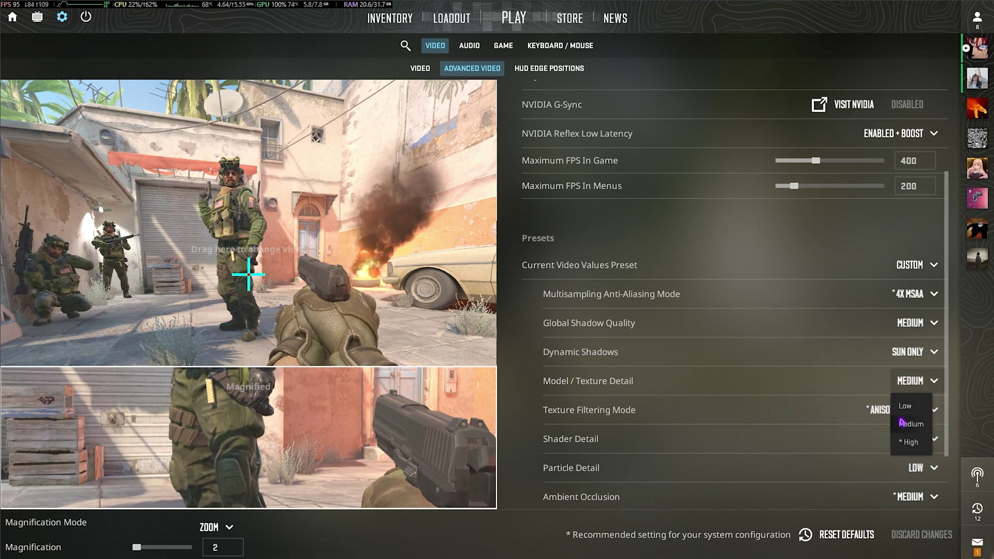
left_click(903, 423)
left_click(929, 410)
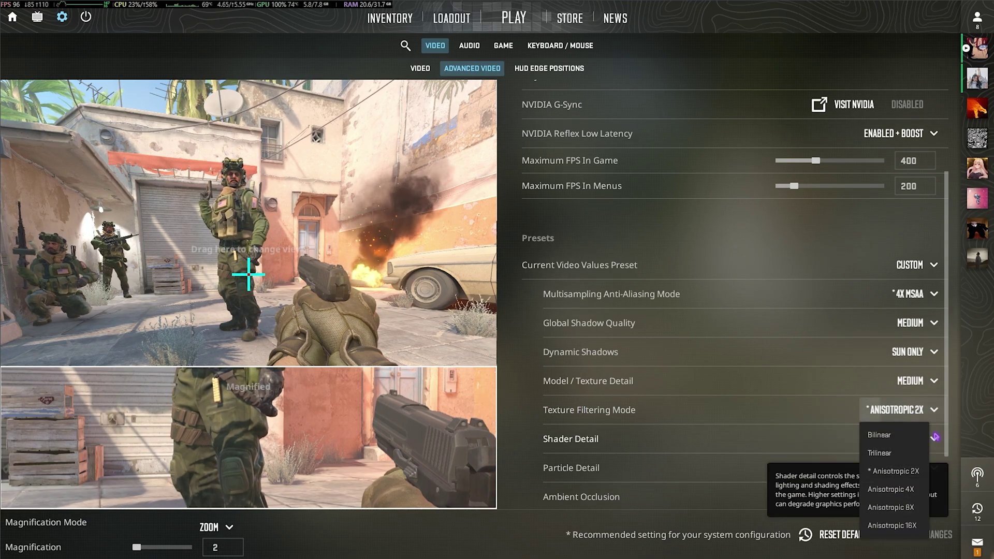
left_click(893, 471)
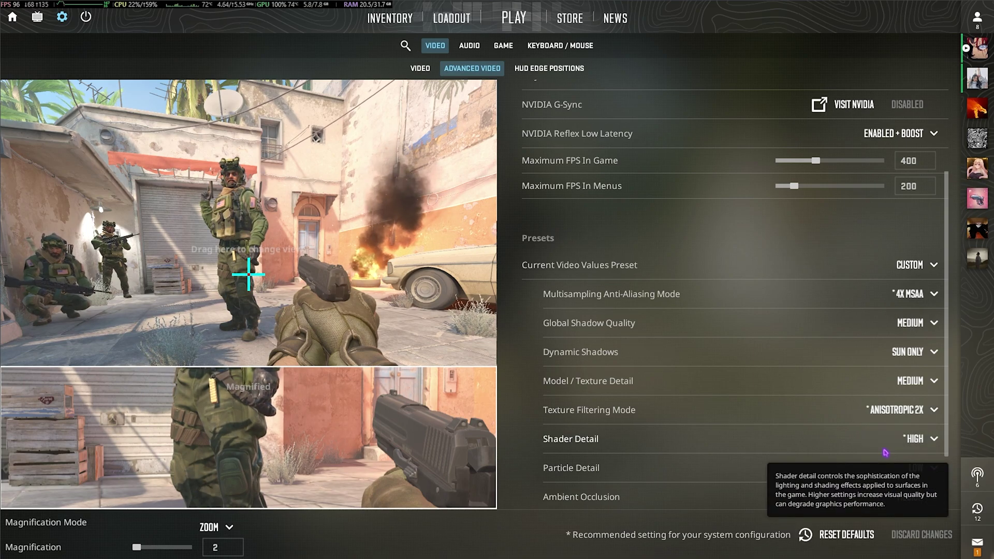
- Set Particle Detail to Medium, Ambient Occlusion off, and FidelityFX to Disabled (Highest Quality)
scroll(885, 453, "down", 1)
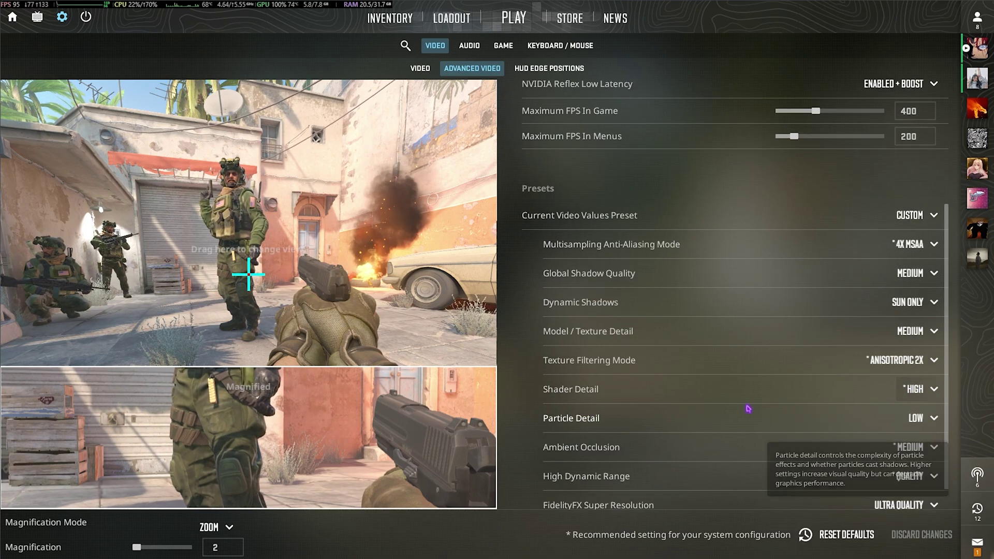
left_click(917, 418)
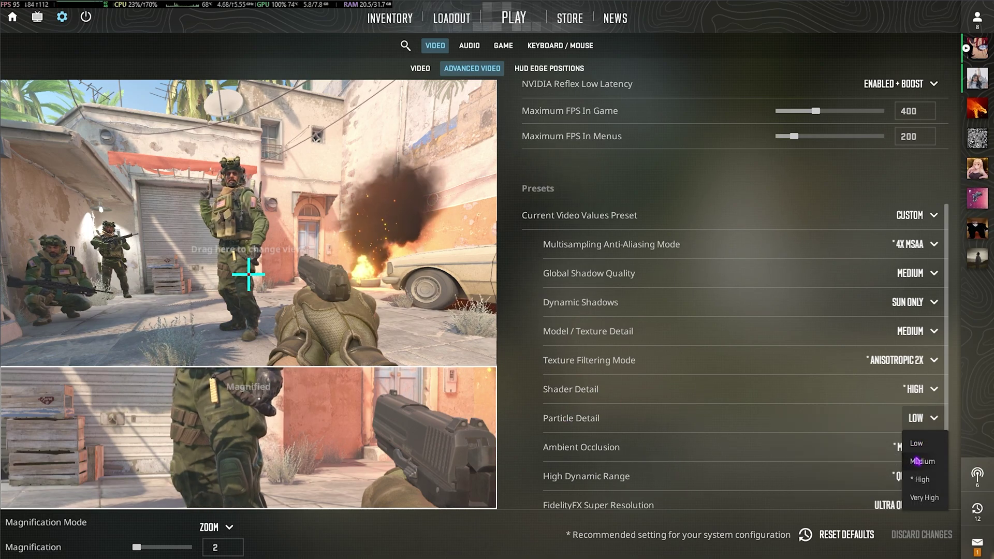
left_click(918, 461)
scroll(917, 422, "down", 1)
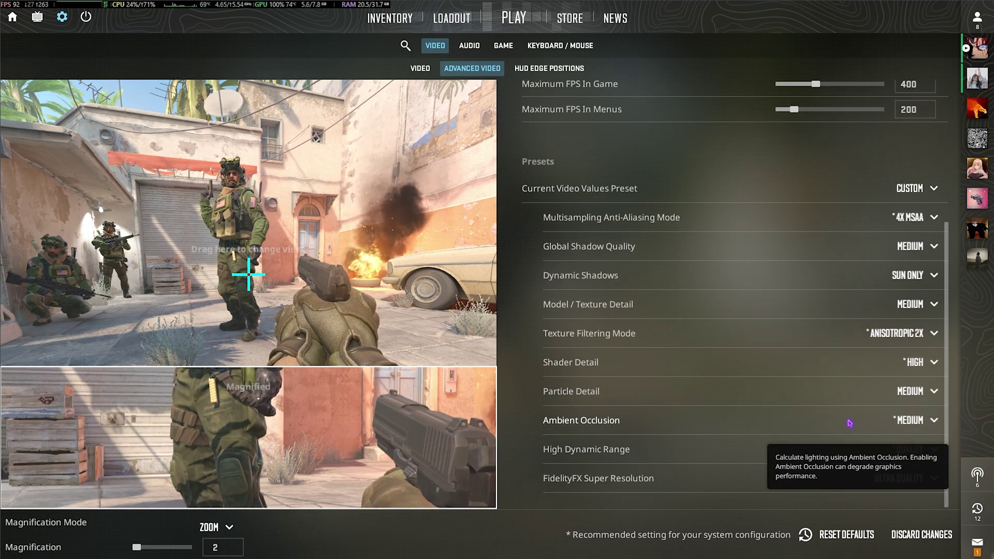
left_click(917, 422)
left_click(905, 446)
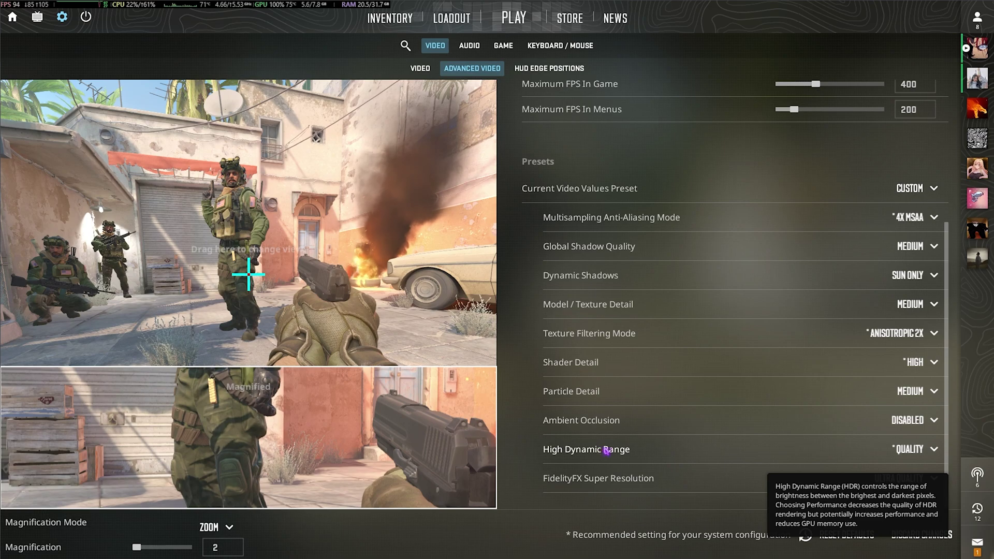
left_click(912, 450)
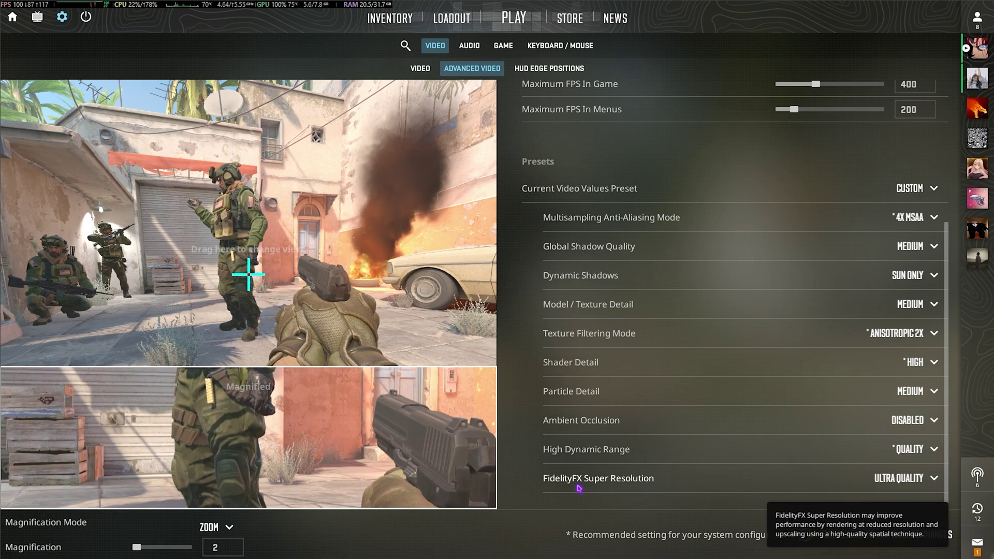
left_click(881, 479)
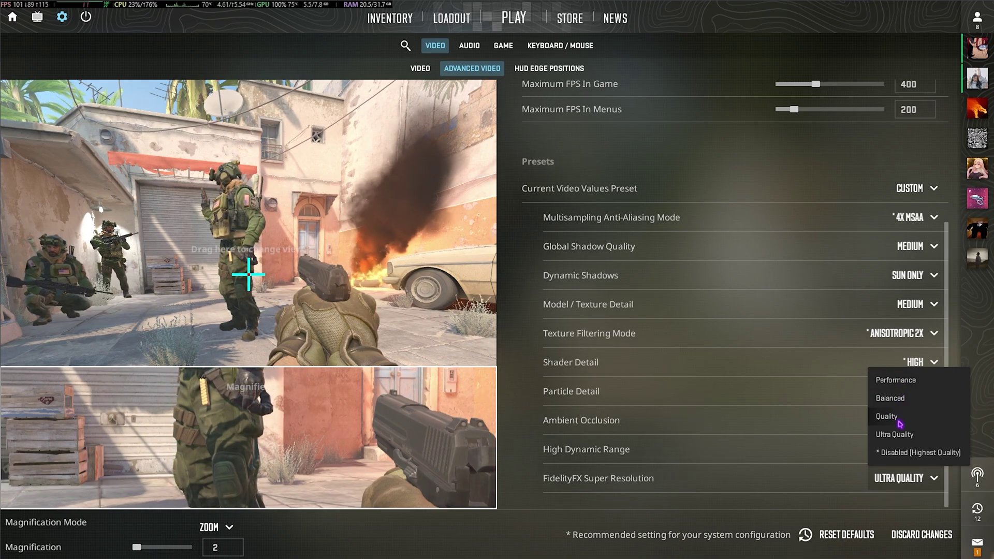
left_click(898, 455)
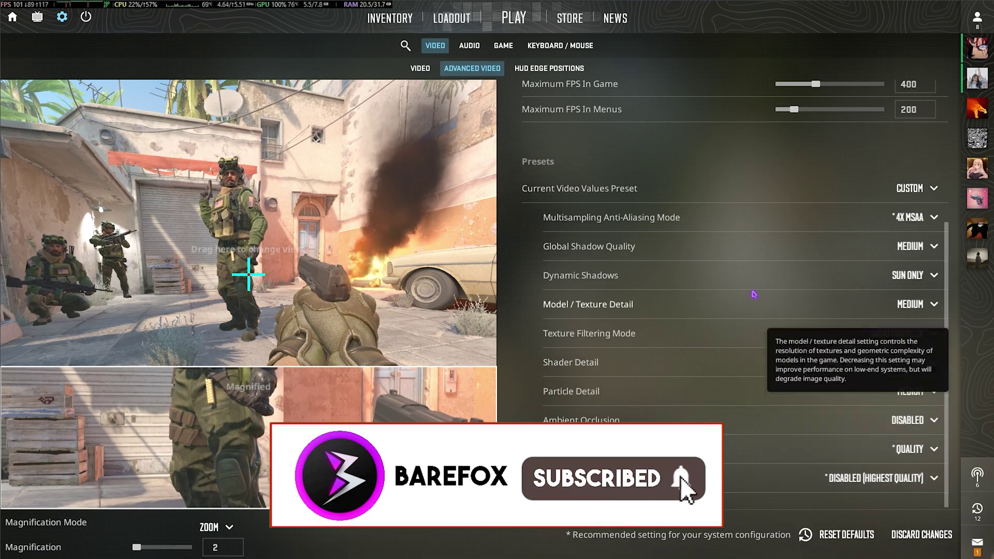
- Leave the settings, move through the map toward CT Start and switch to the Glock-18
key("Escape")
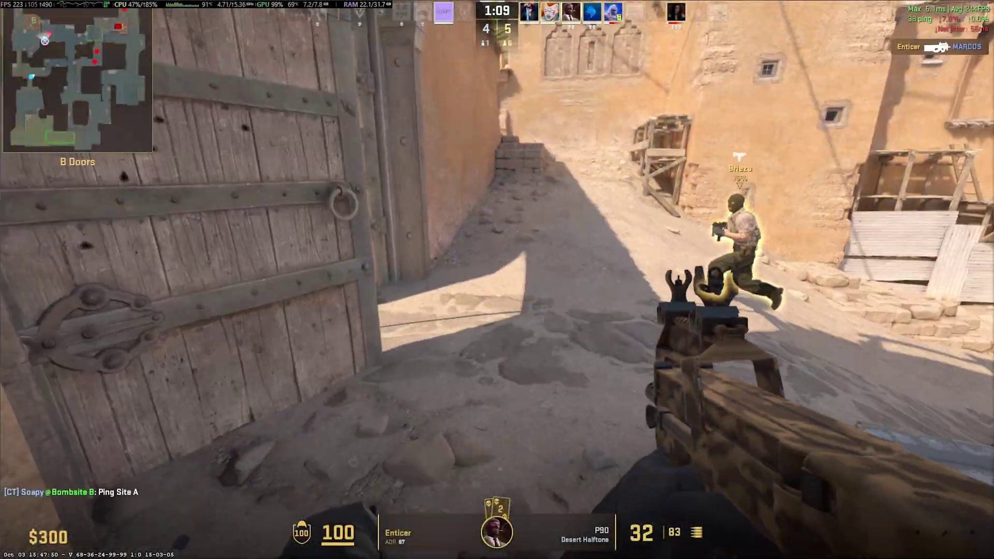
key("w")
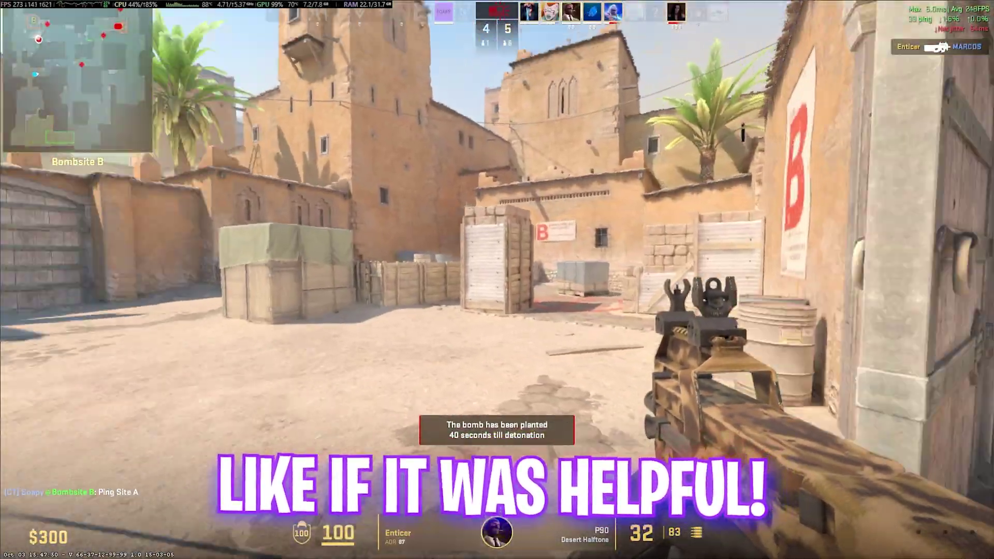
key("f")
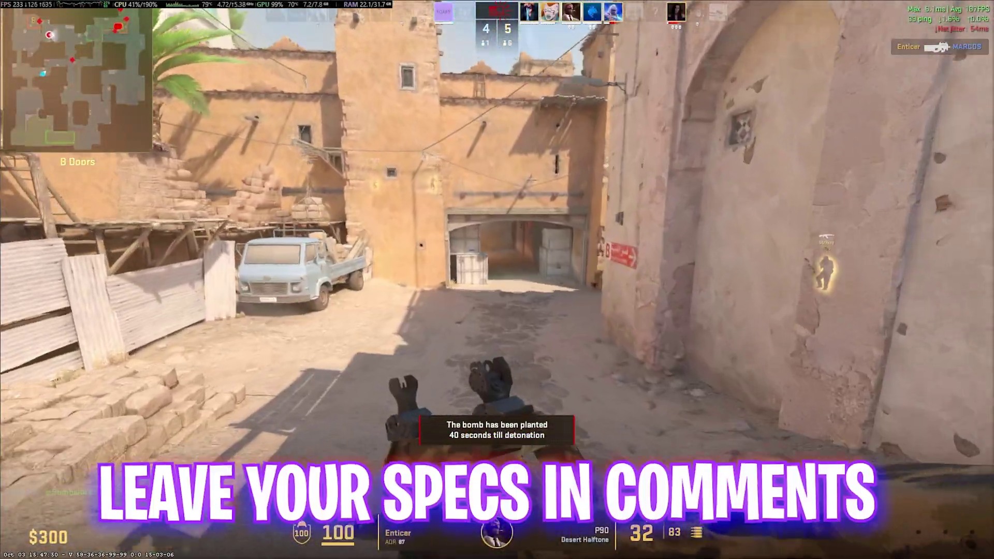
key("w")
key("2")
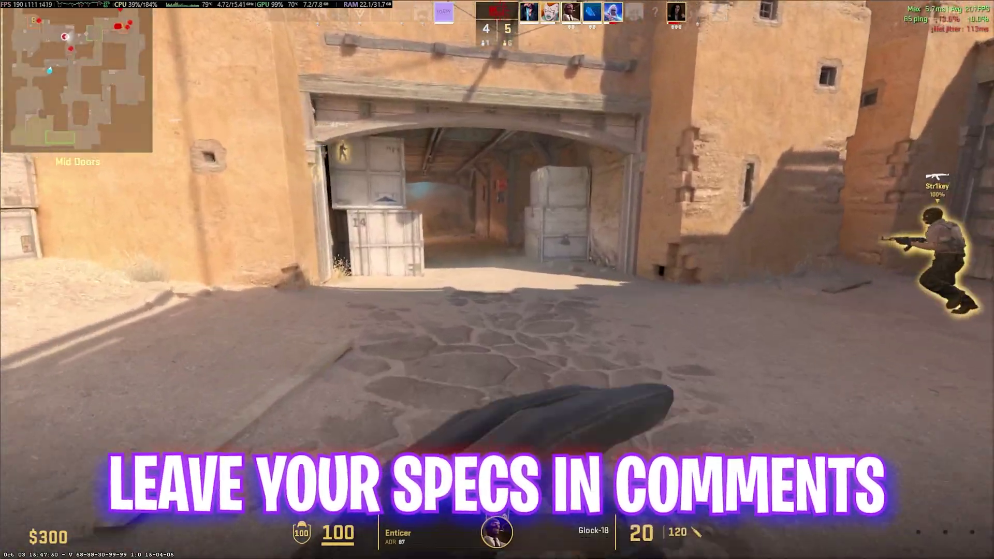
key("w")
- Fire five Glock-18 shots at the enemy
left_click(497, 279)
left_click(496, 279)
left_click(497, 279)
left_click(497, 279)
left_click(497, 279)
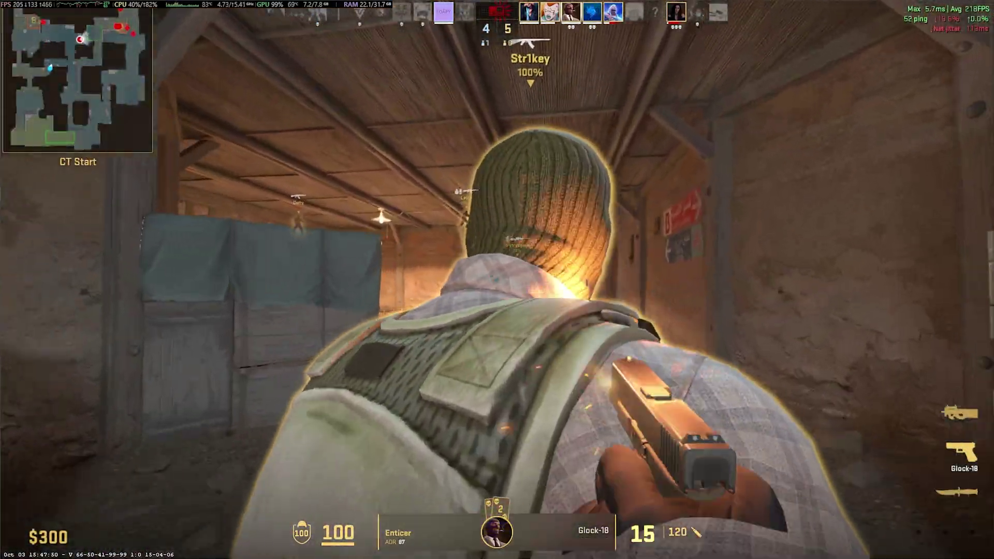
left_click(497, 279)
left_click(497, 279)
left_click(497, 279)
left_click(497, 279)
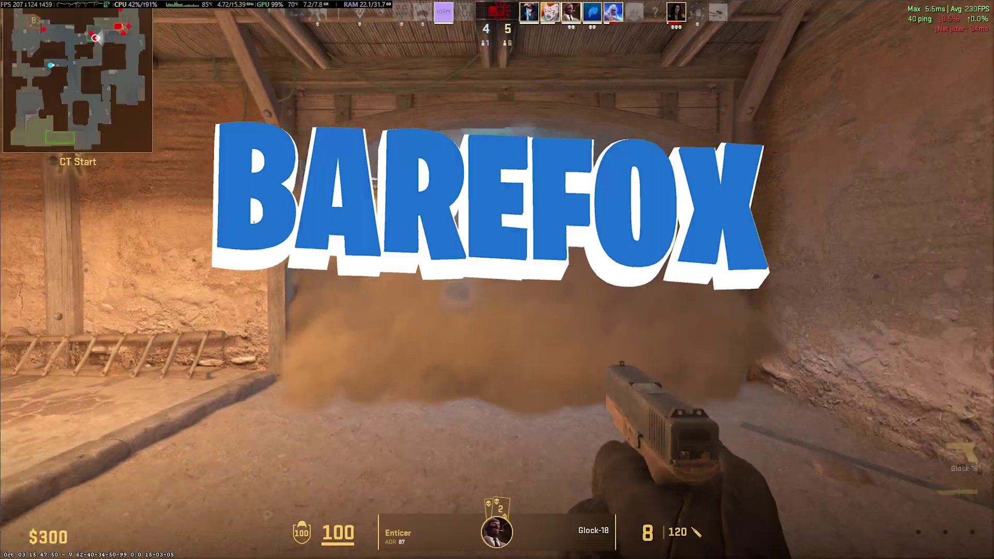